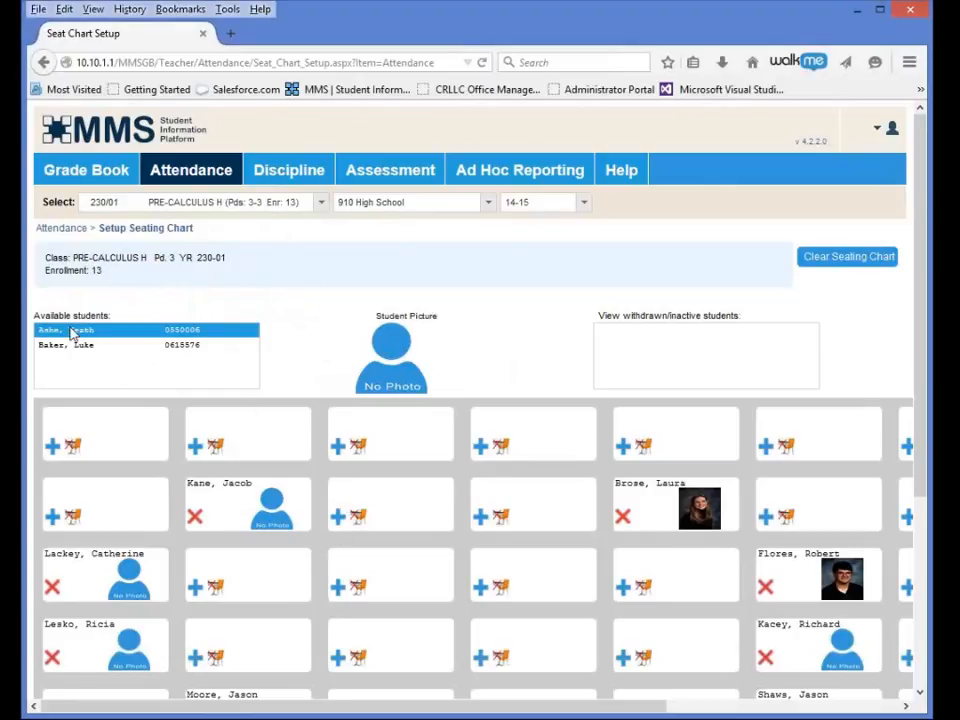
Step: Seat the two available students in the third and fourth seats of the first row, moving the second student there from the second row
click(343, 450)
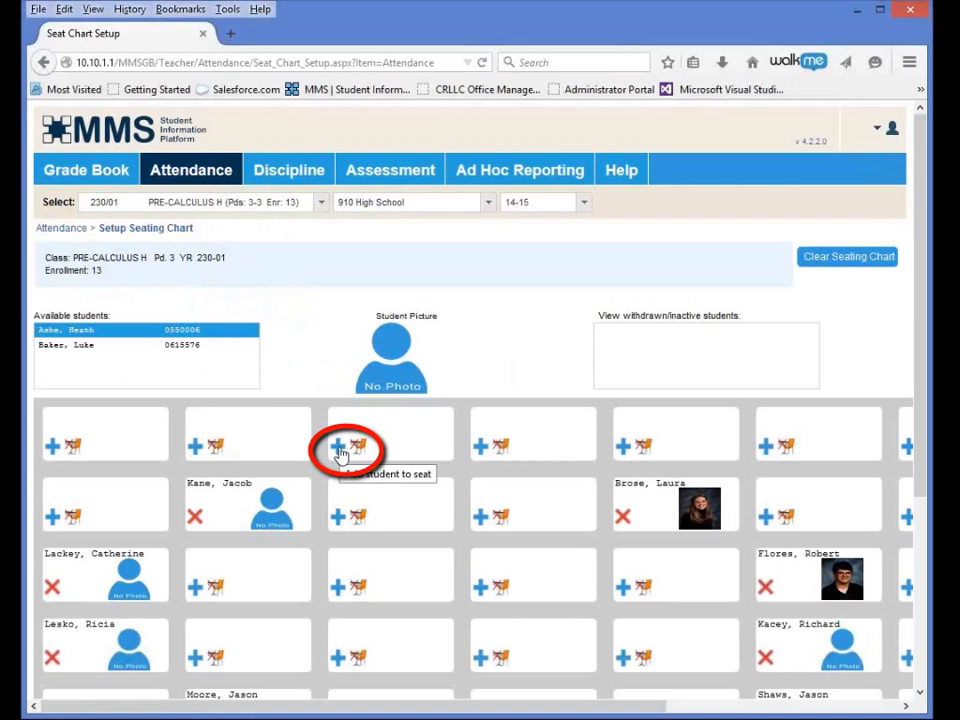
click(341, 453)
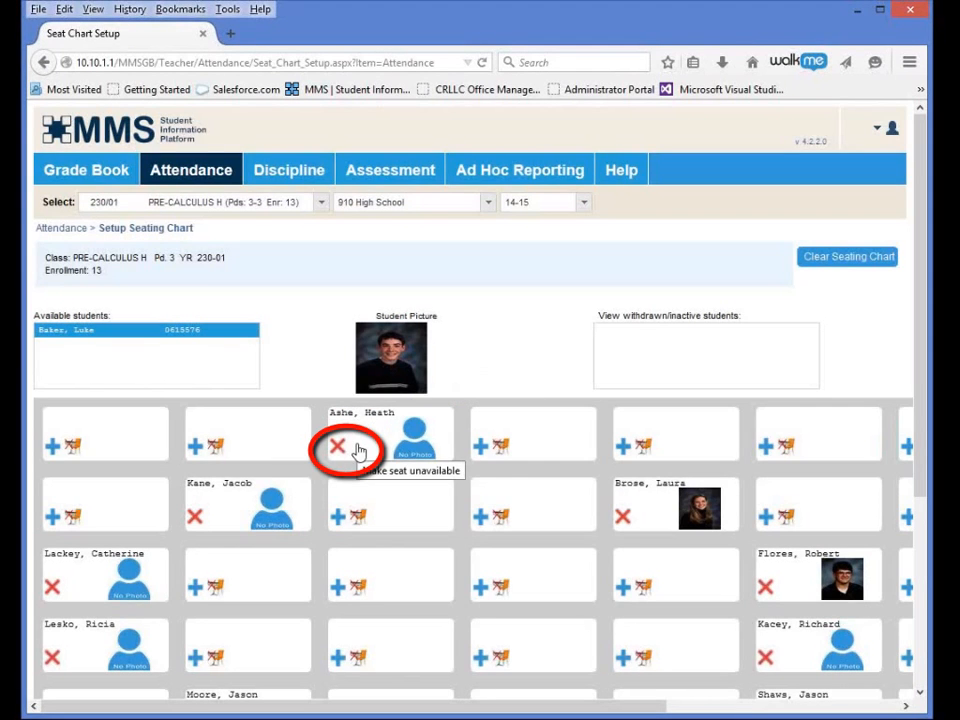
click(481, 516)
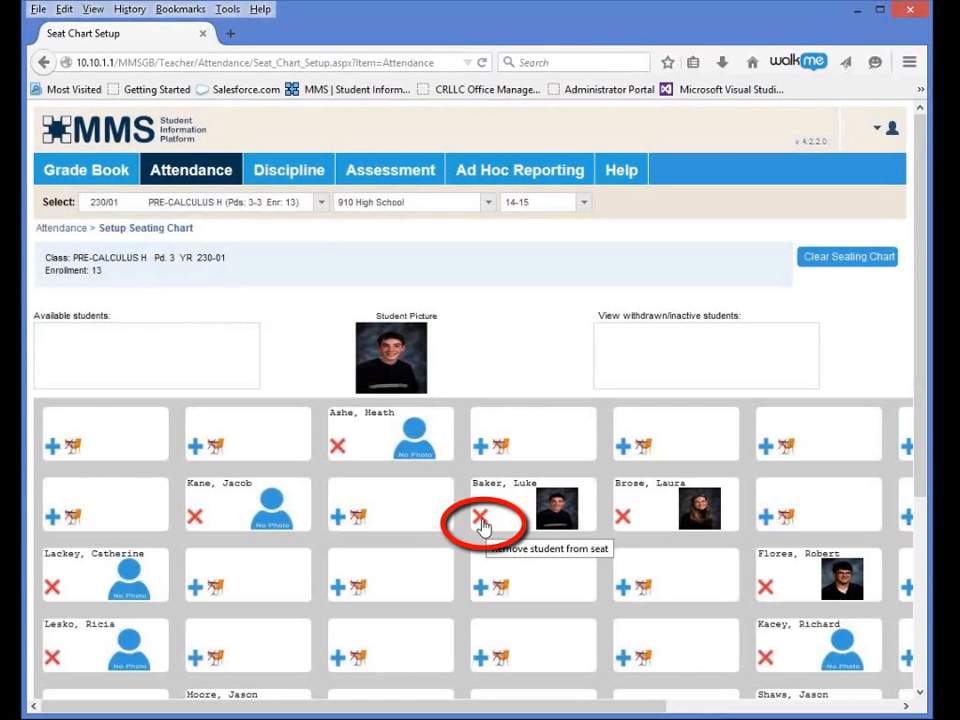
click(481, 519)
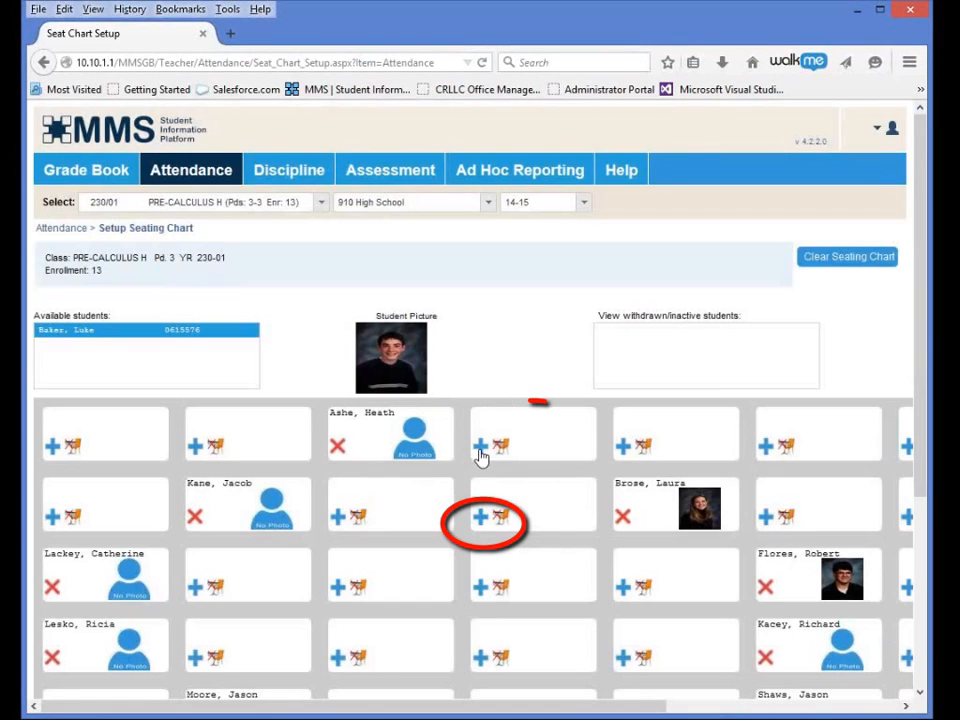
click(480, 449)
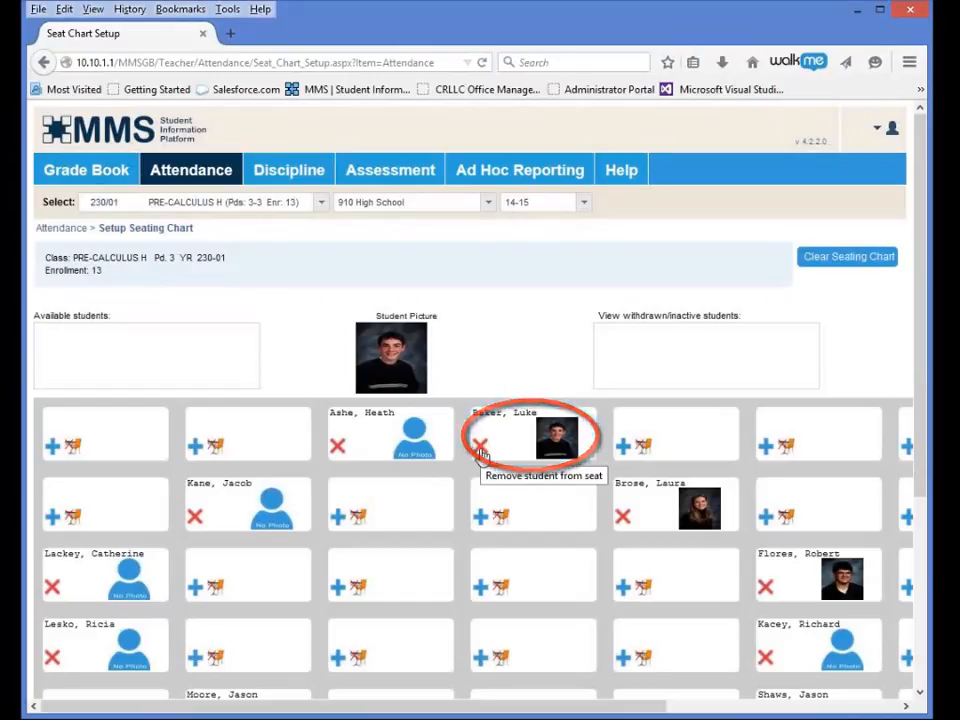
Step: View the student profile for the student in the fourth seat of the first row and close it
click(566, 450)
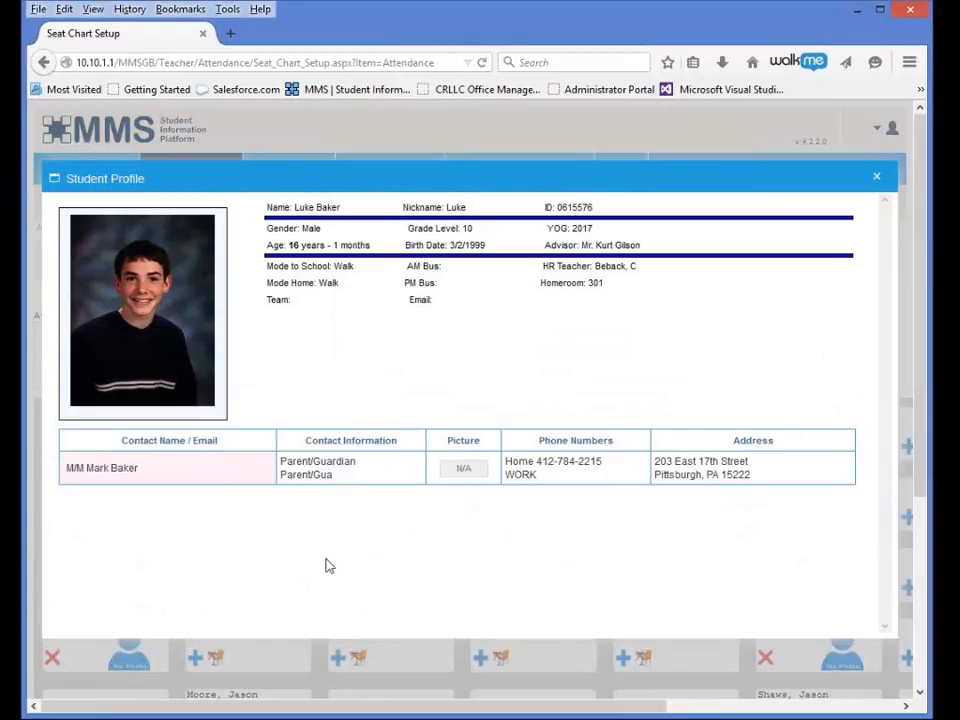
click(876, 179)
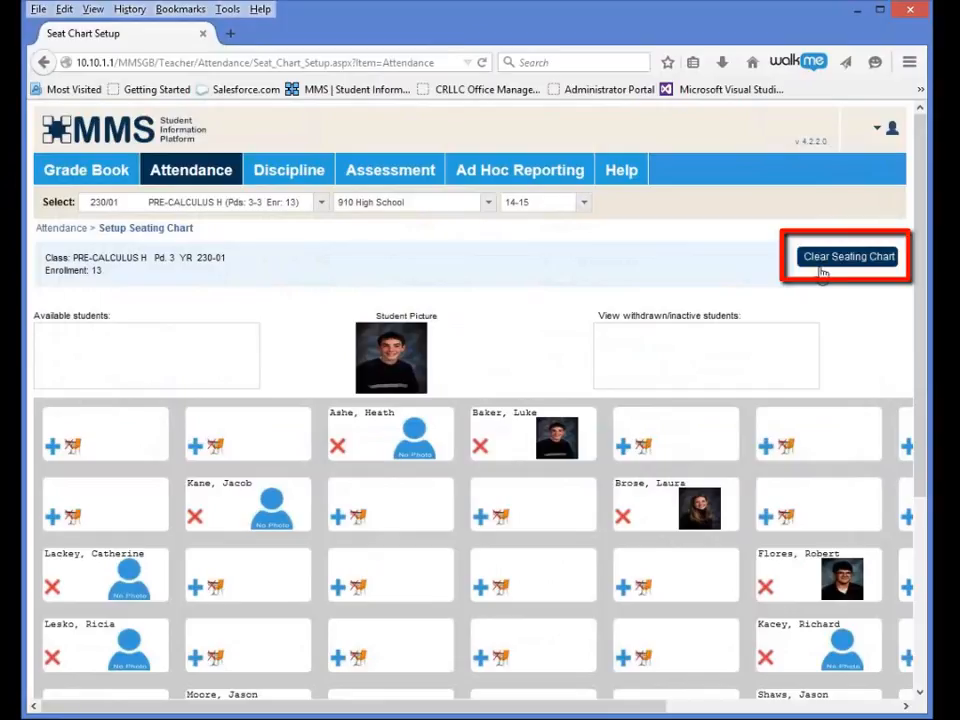
Step: Clear the seating chart and seat the first four available students in the first two seats of rows one and two
click(821, 268)
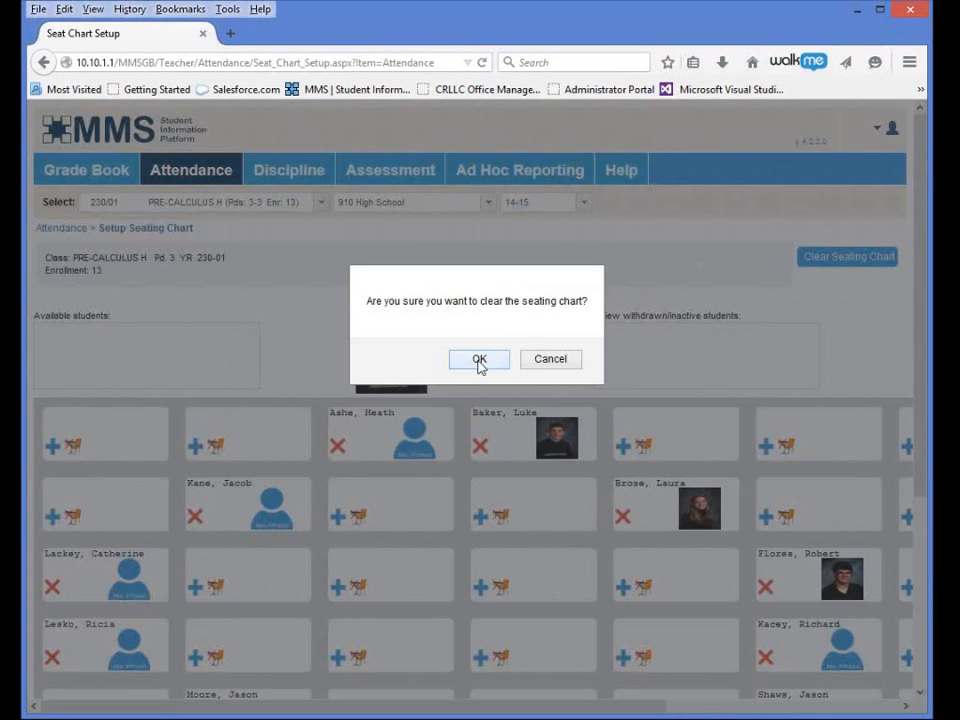
click(480, 362)
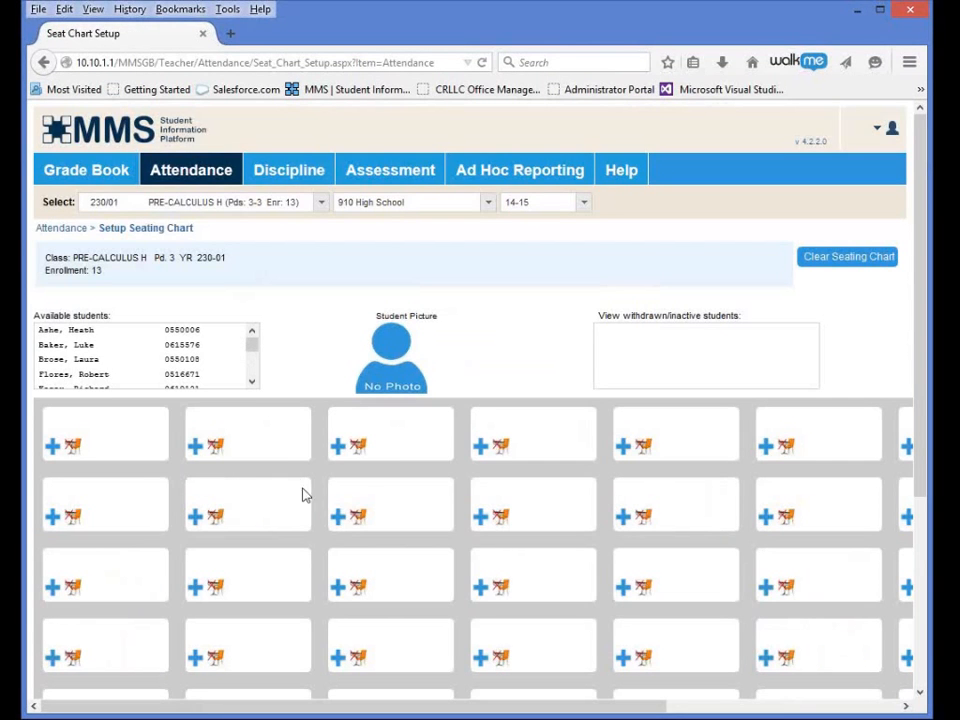
click(80, 335)
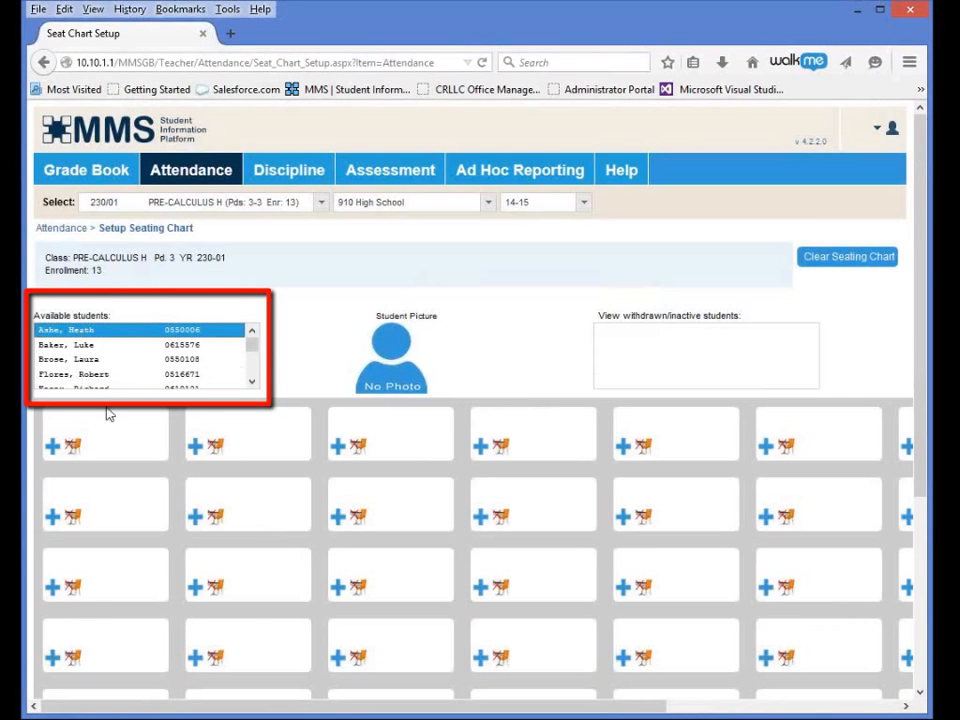
click(50, 446)
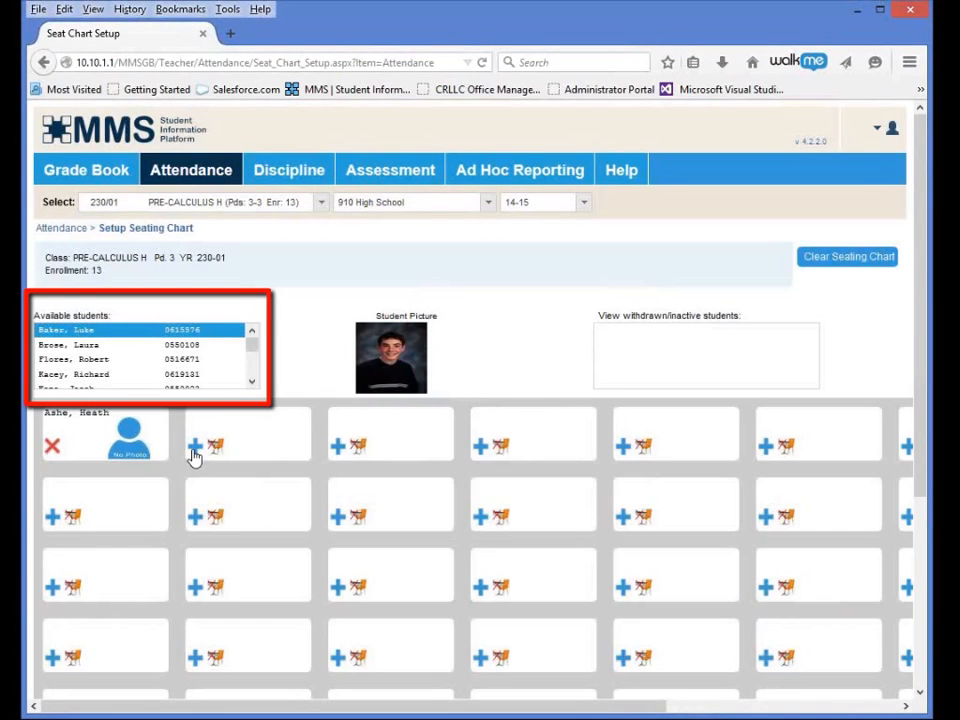
click(195, 447)
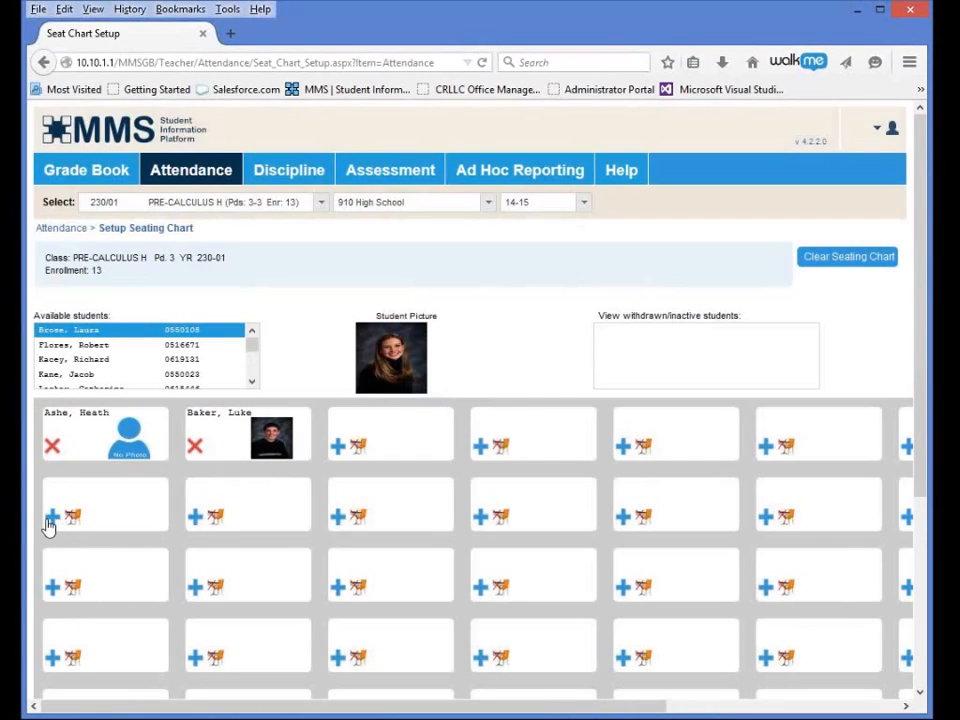
click(50, 518)
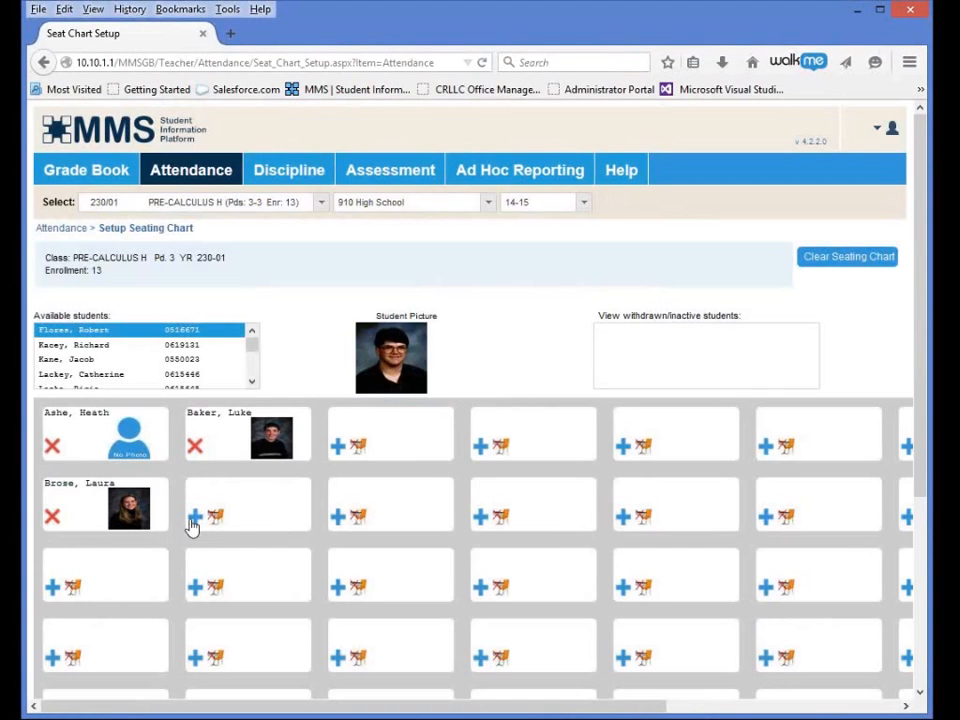
click(194, 520)
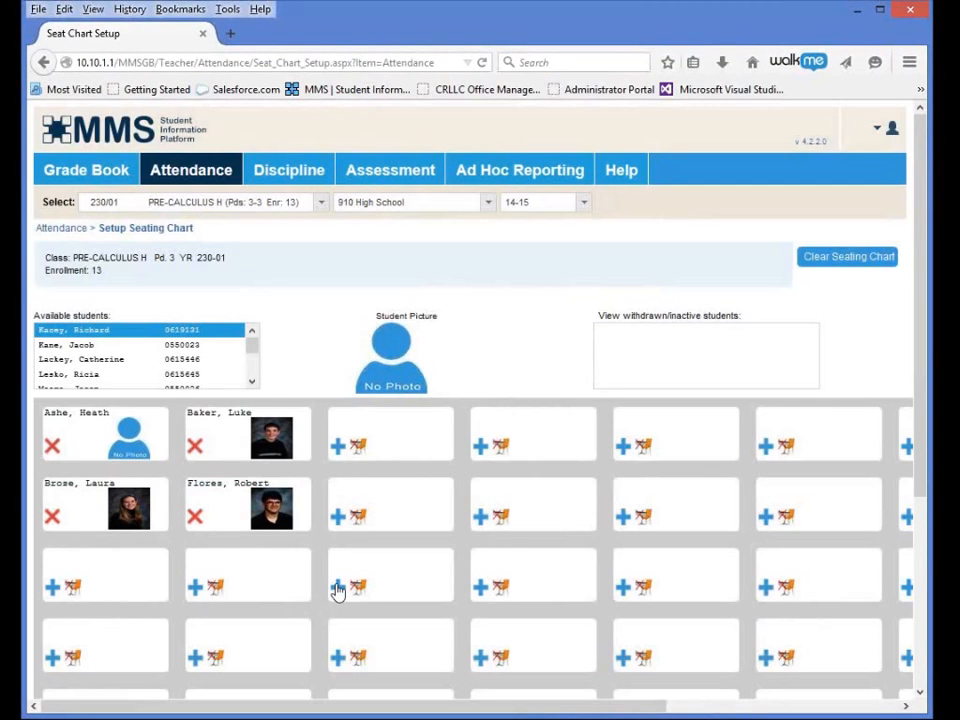
Step: Seat the next four available students in the third and fourth seats of rows three and four
click(337, 588)
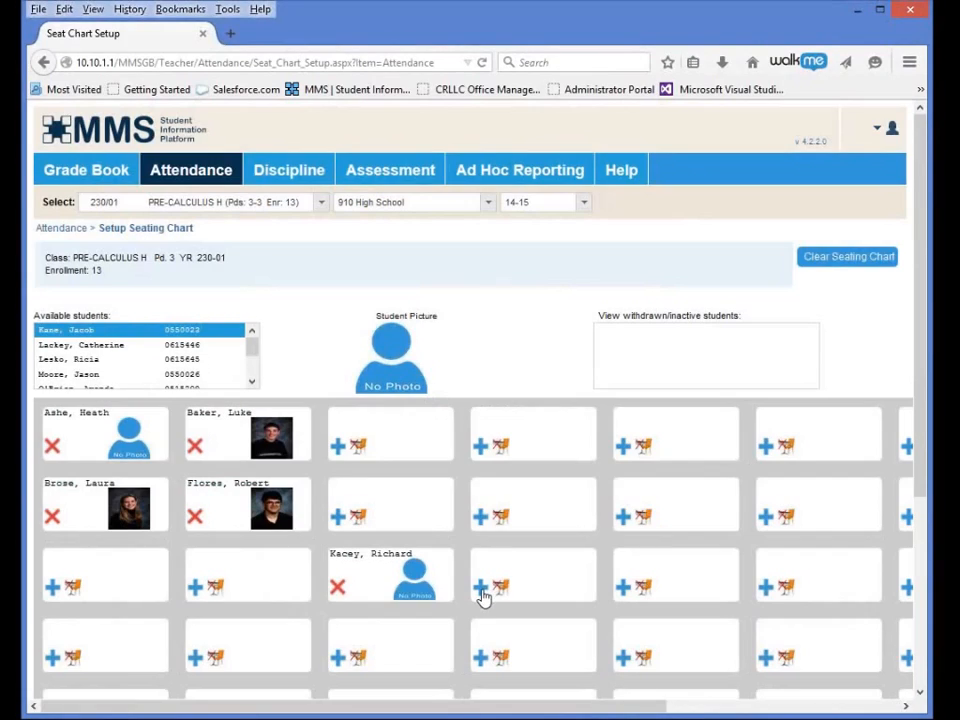
click(481, 587)
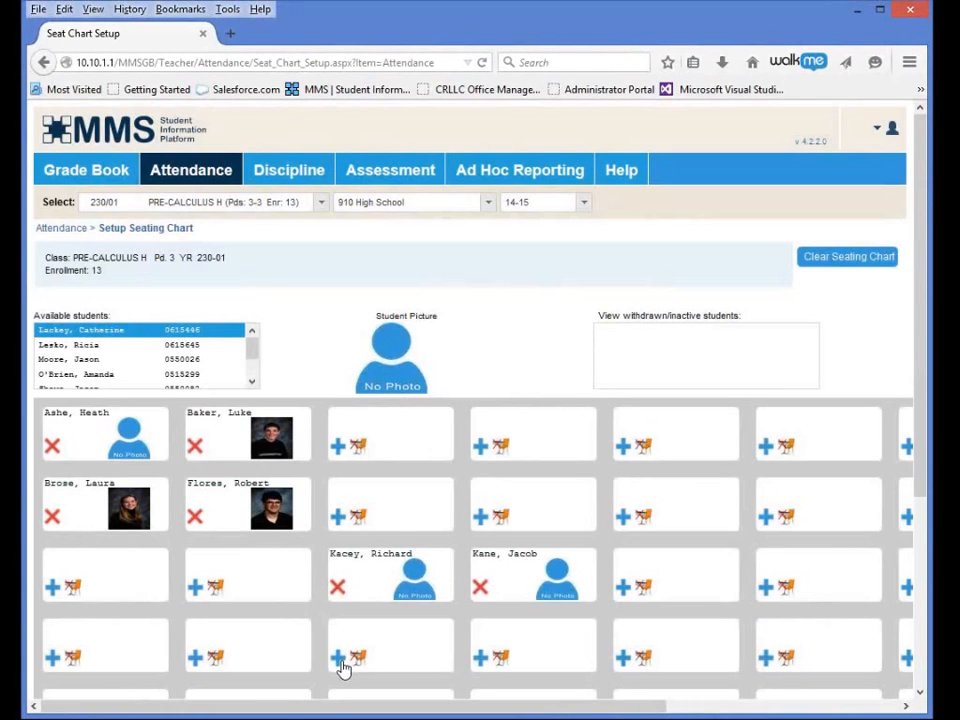
click(340, 660)
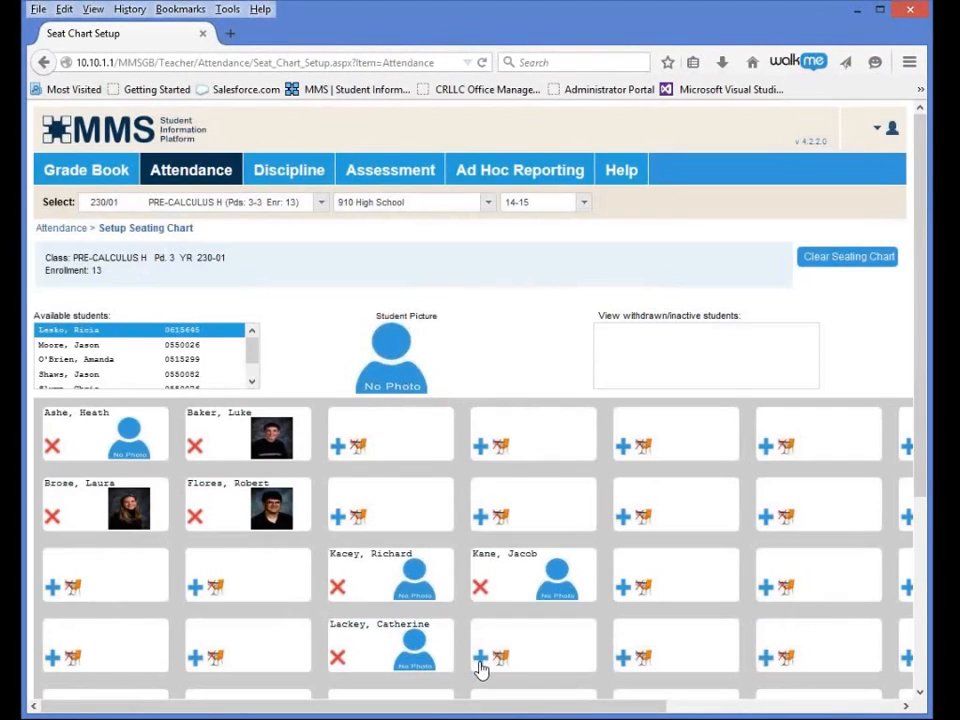
click(481, 660)
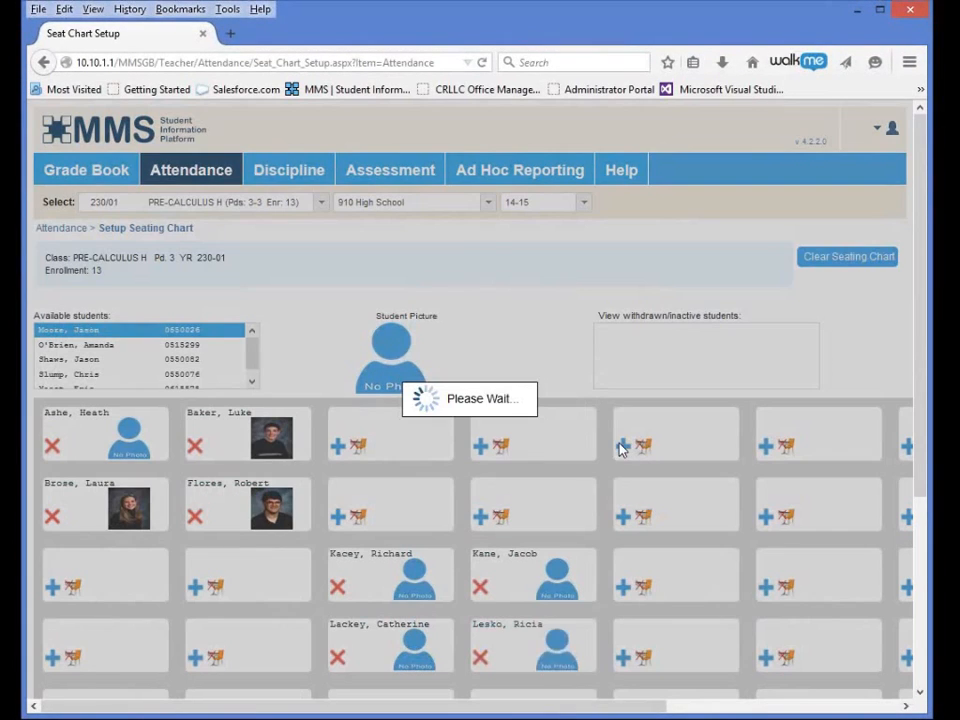
Step: Seat the remaining five students in the fifth and sixth seats of rows one and two and the sixth seat of row three
click(621, 447)
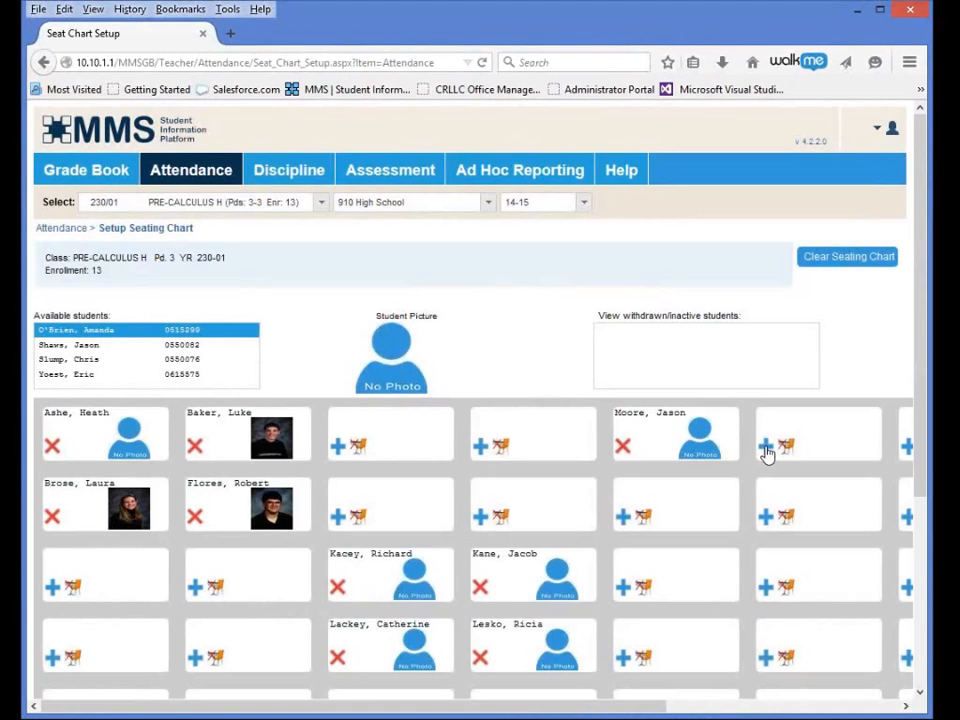
click(765, 447)
click(623, 517)
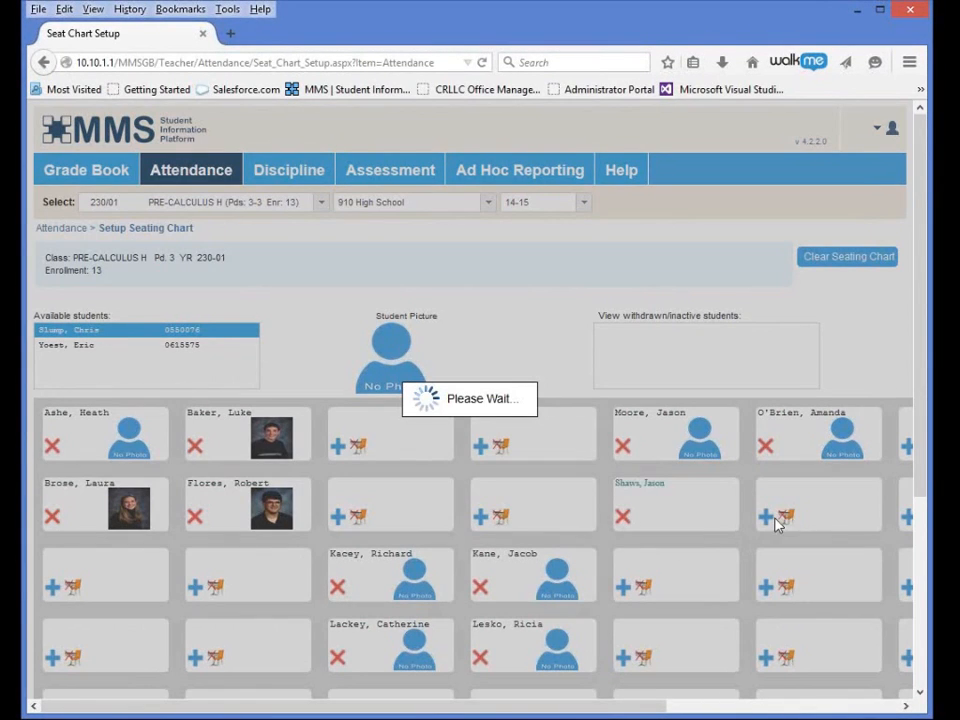
click(766, 518)
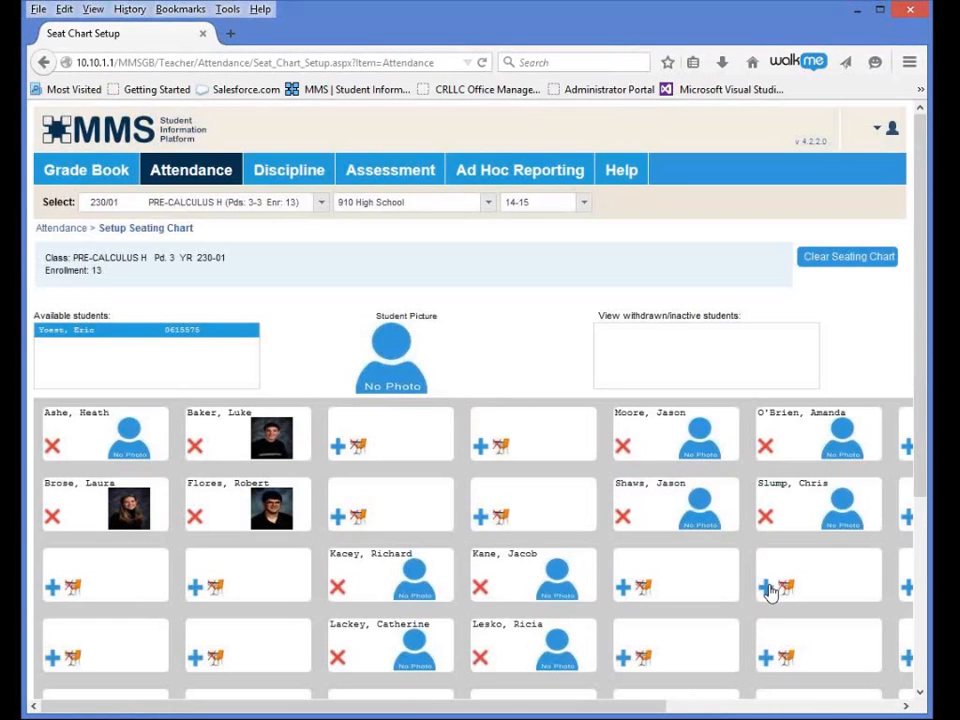
click(766, 588)
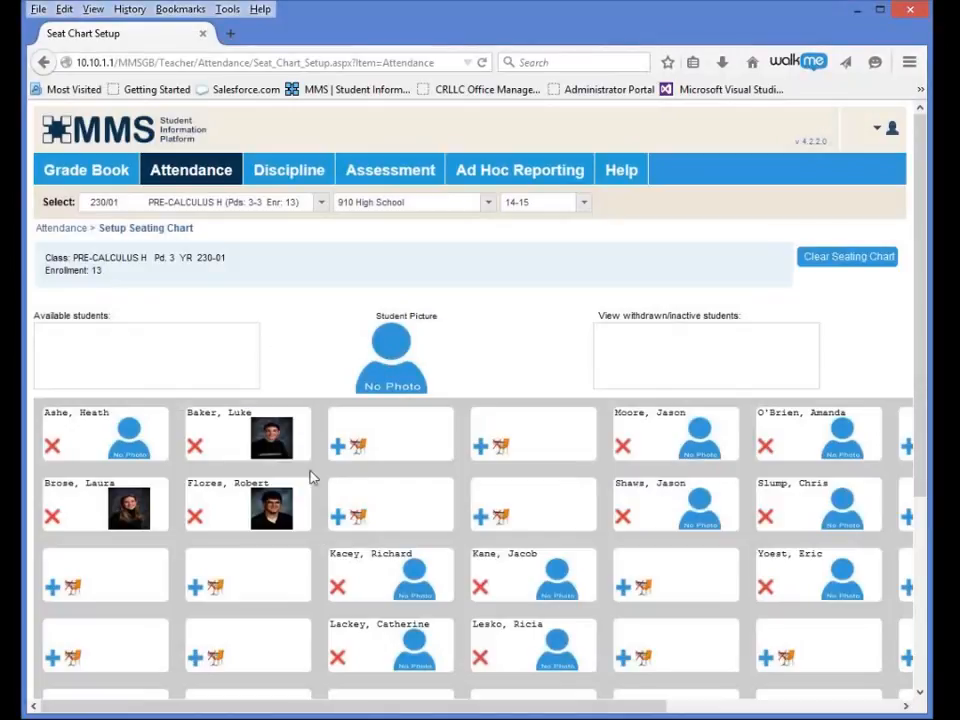
Step: Mark the empty third and fourth positions of the first row as "Not a seat"
click(358, 449)
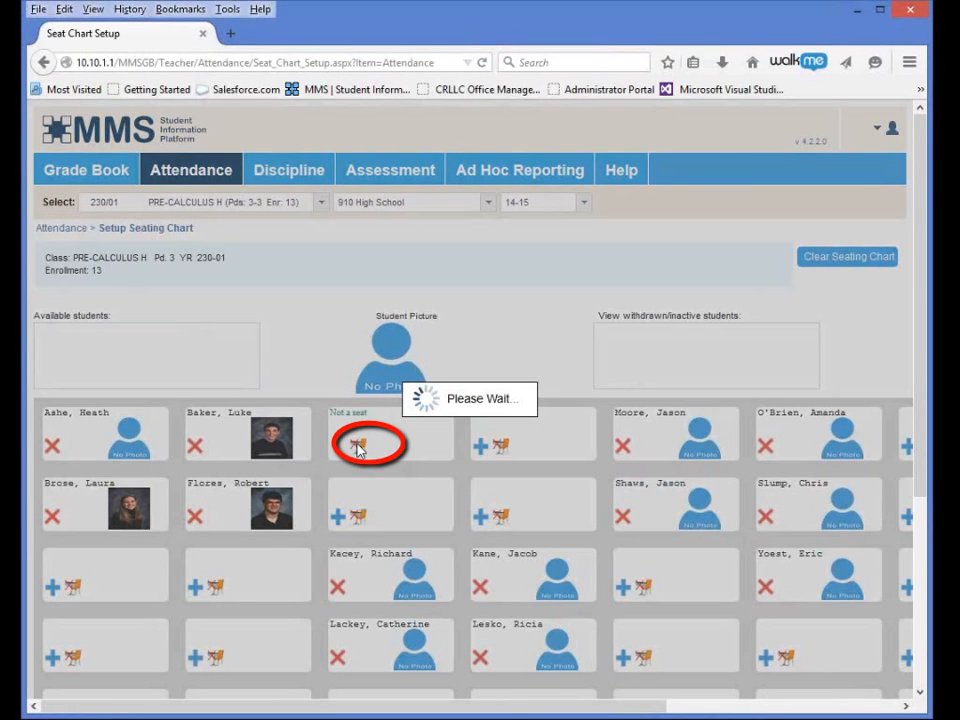
click(500, 450)
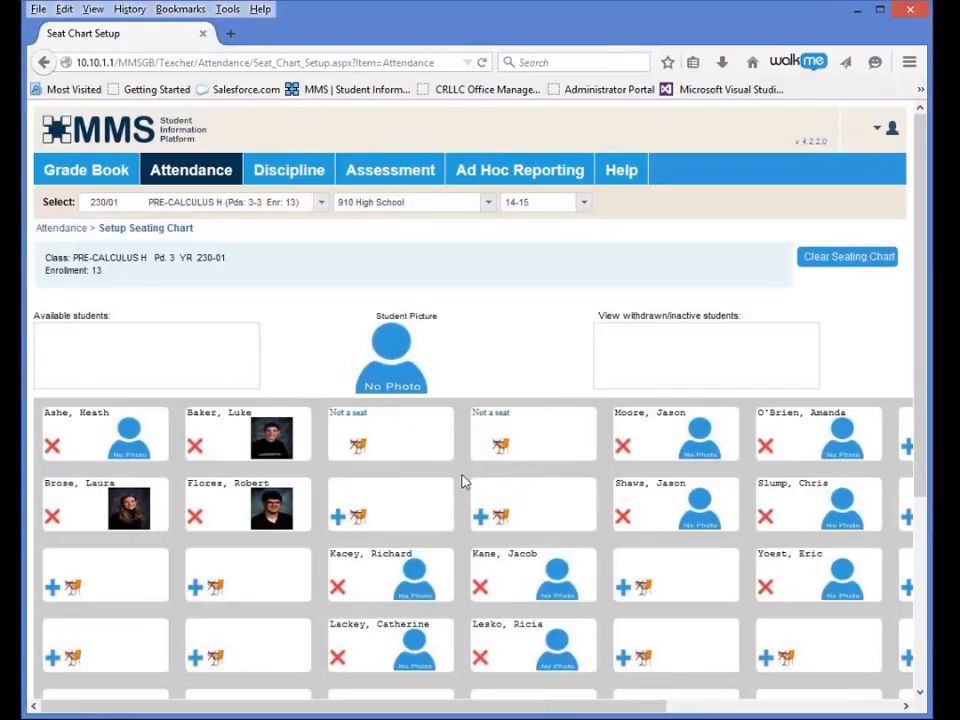
Step: Switch the class to Homeroom: 101 and open its attendance entry by chart
click(162, 206)
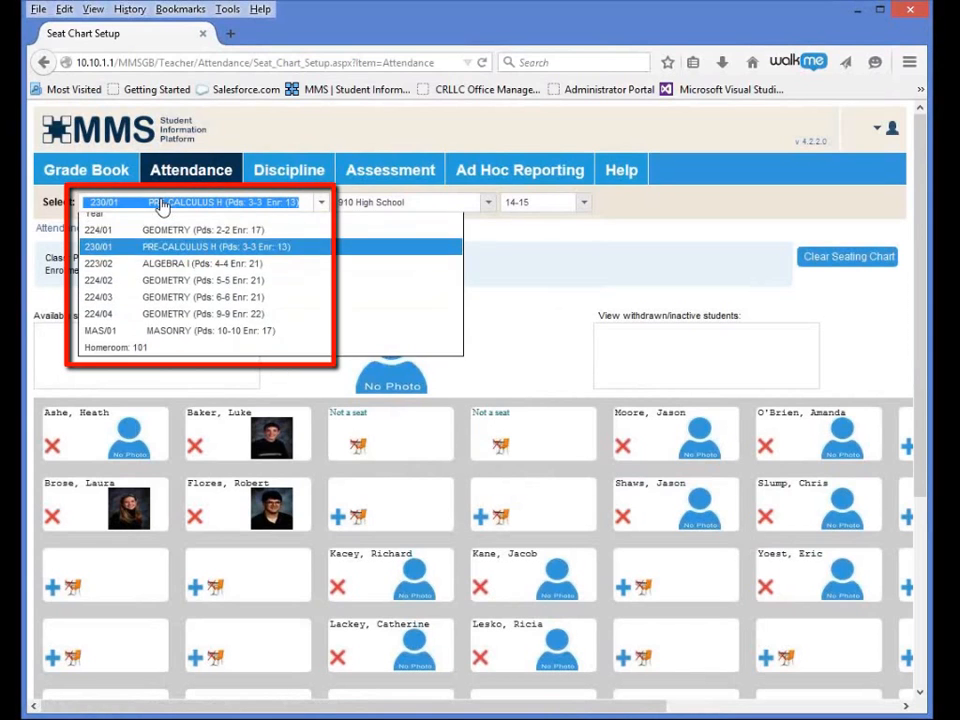
click(150, 360)
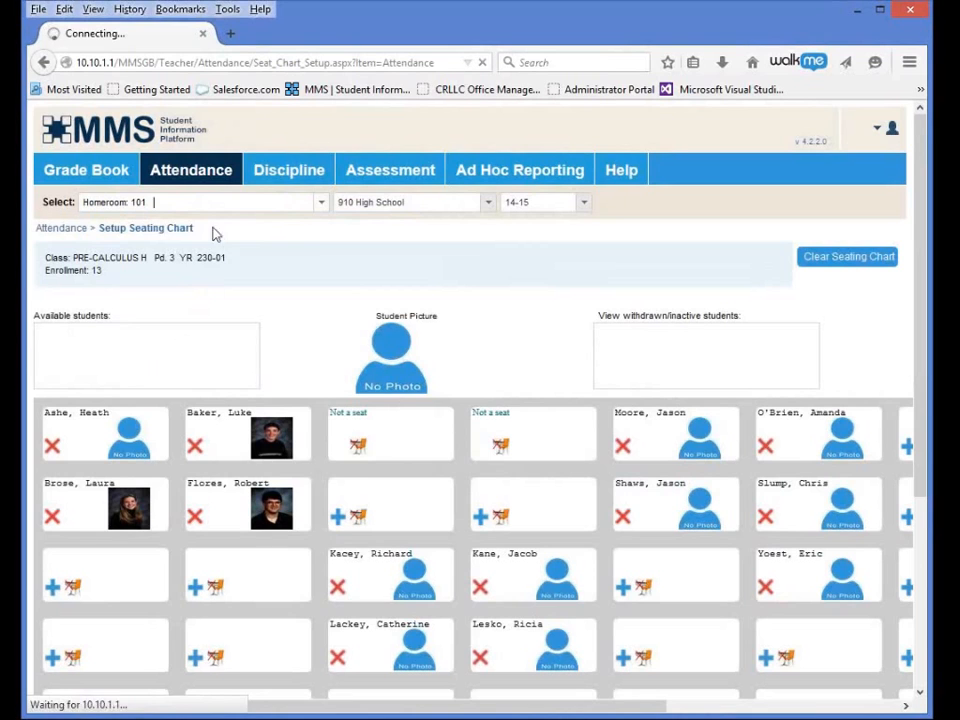
mouse_move(214, 178)
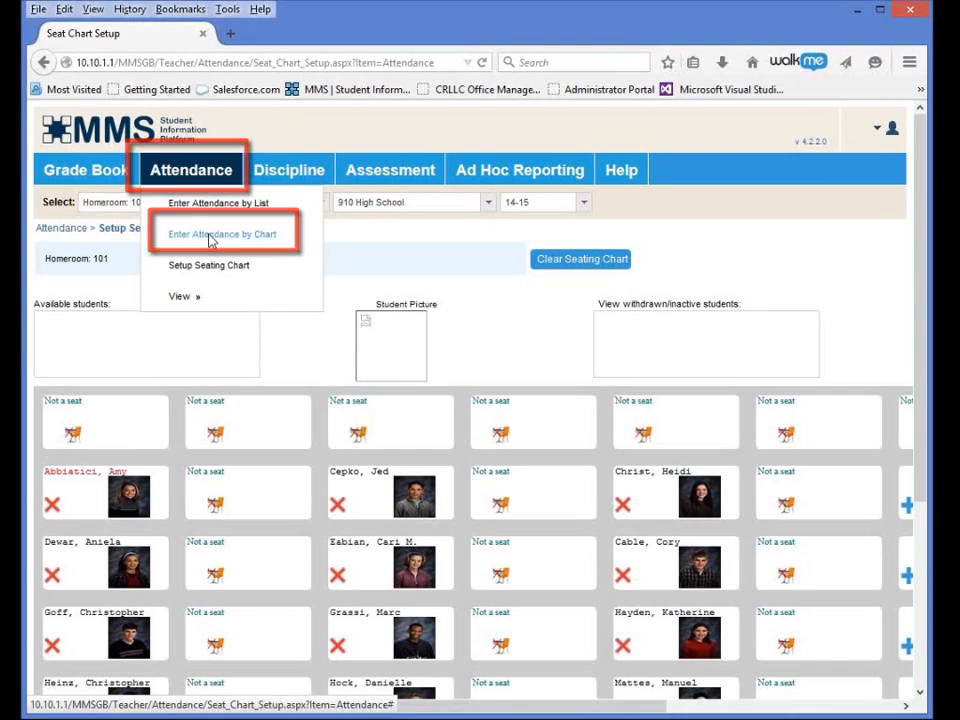
click(210, 237)
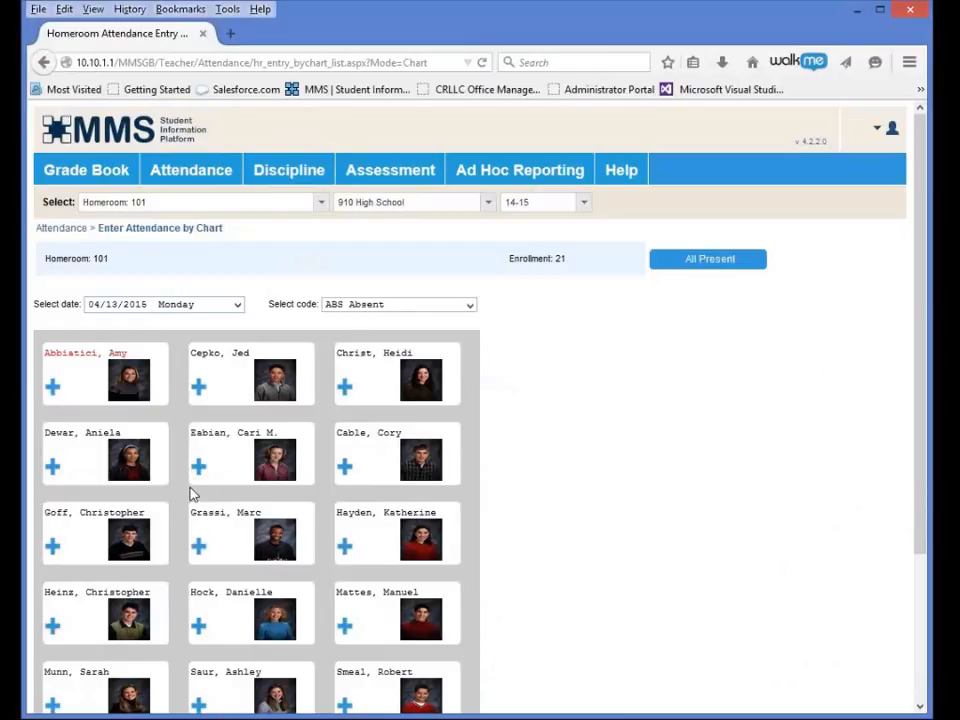
Step: Choose the code ABS Absent, mark the student in the third seat of the first row absent, and remove that mark
click(348, 309)
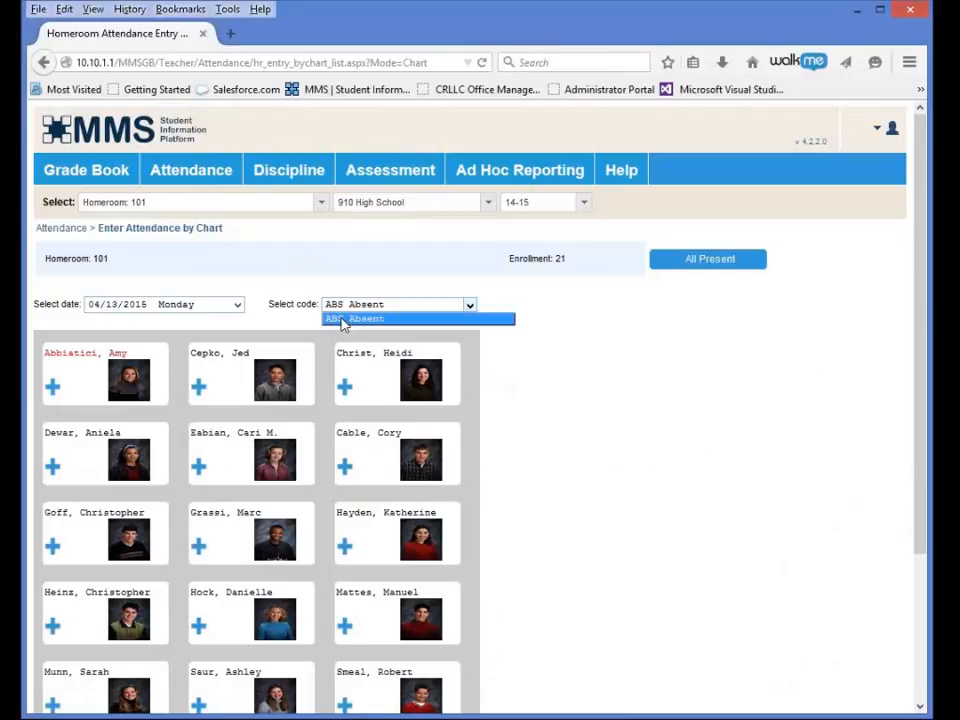
click(343, 320)
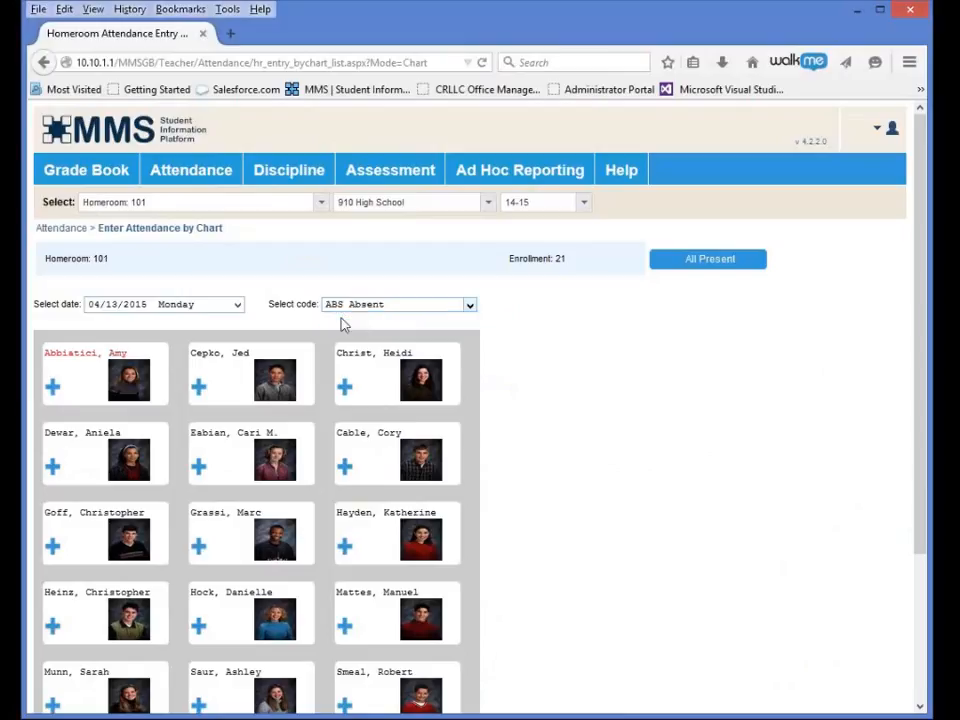
click(345, 388)
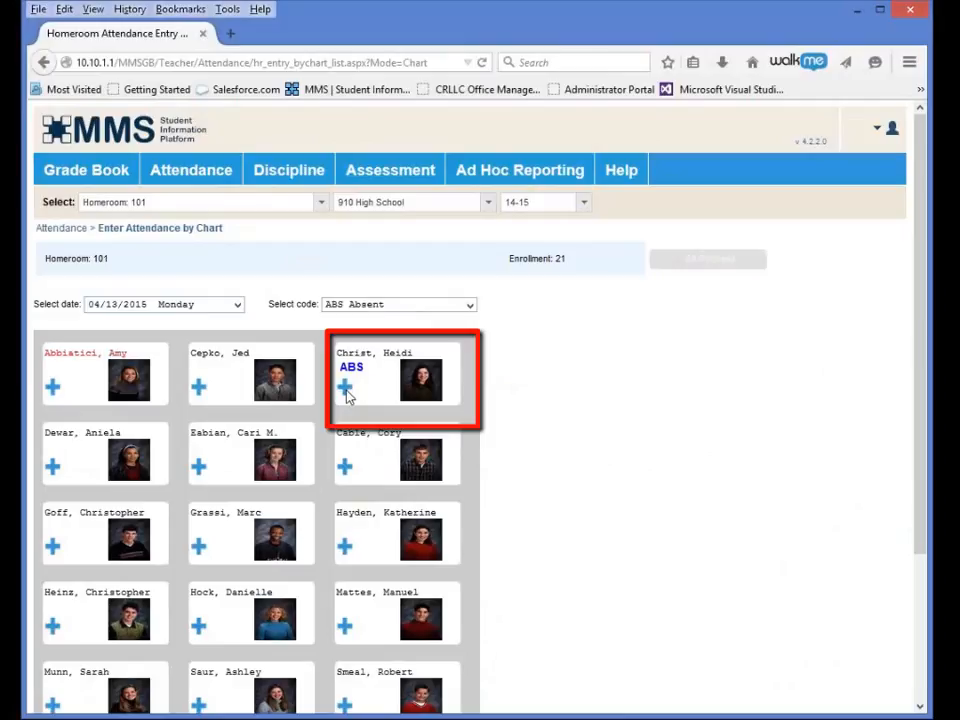
click(346, 392)
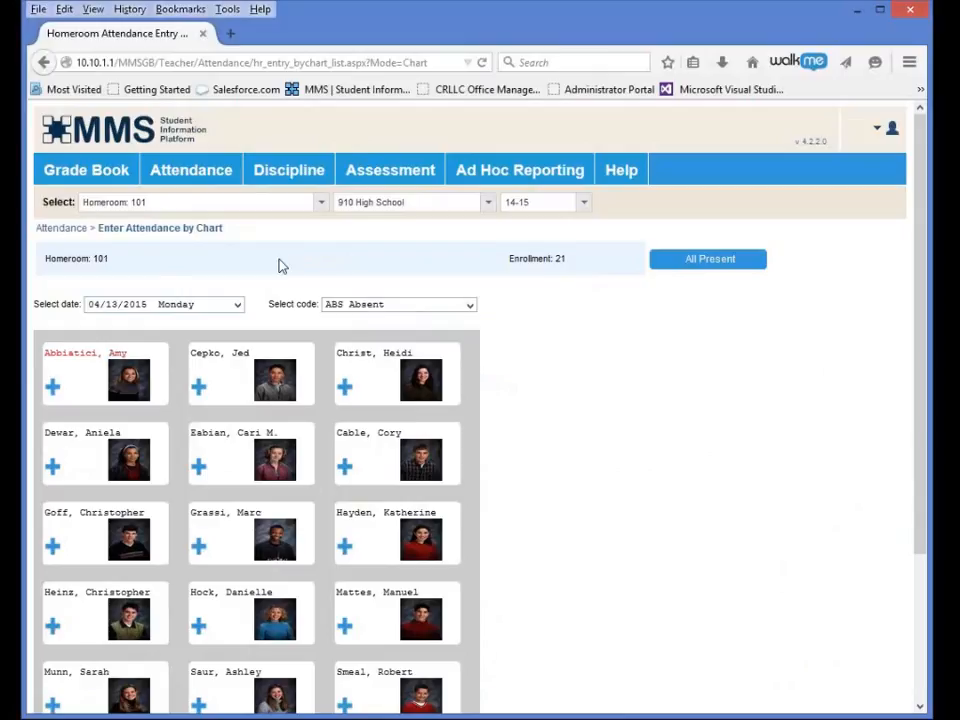
Step: Record Homeroom 101 as all present for 04/13/2015, and mark the student in the first seat of the first row ABS
click(669, 262)
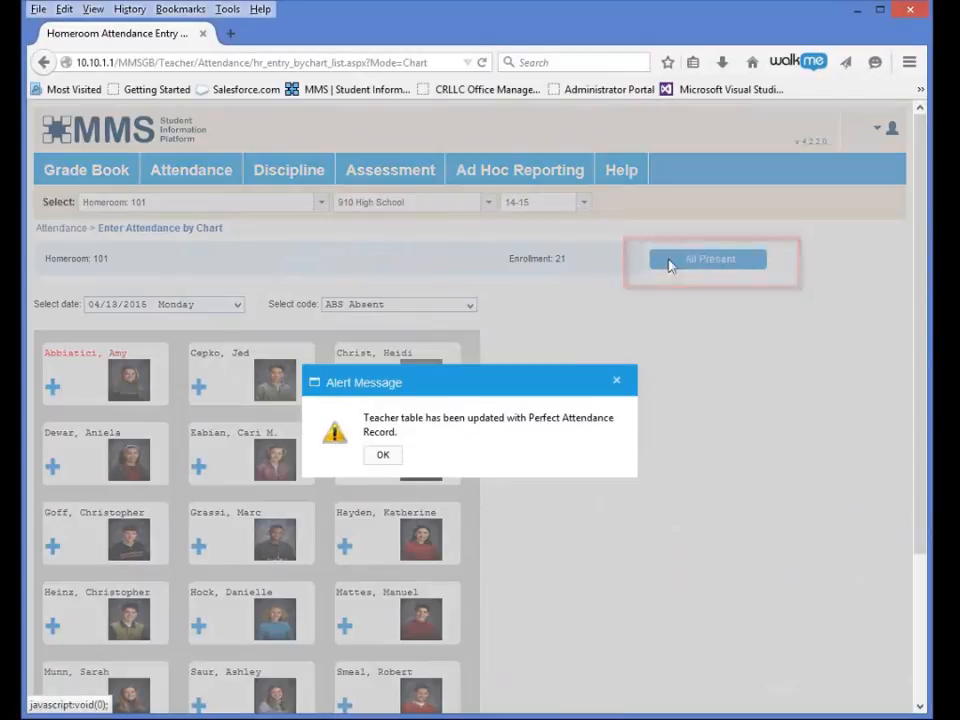
click(381, 457)
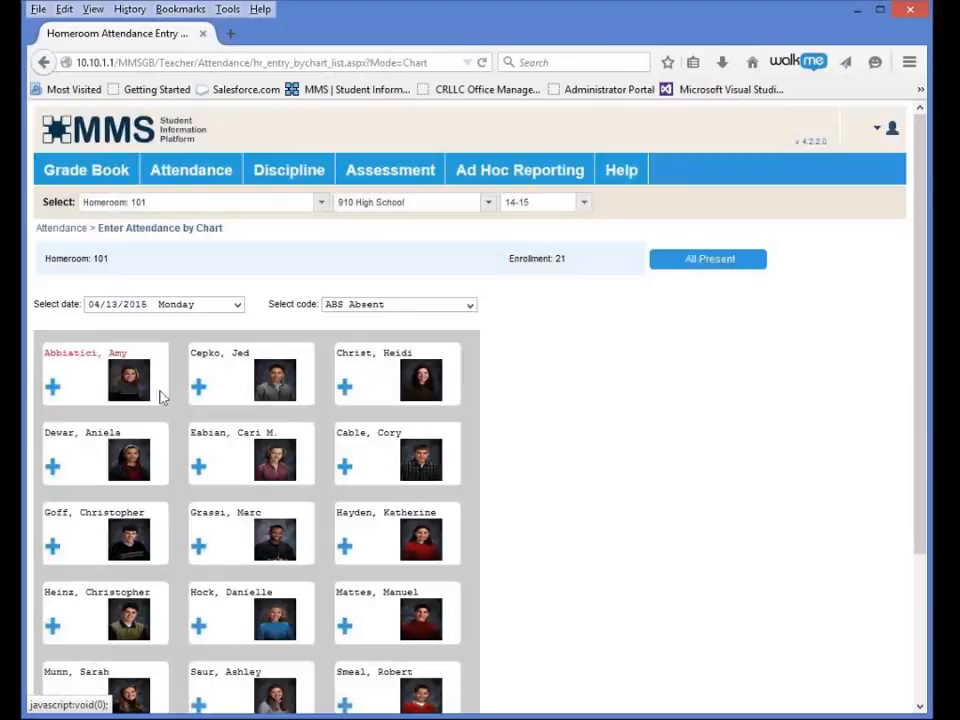
click(52, 388)
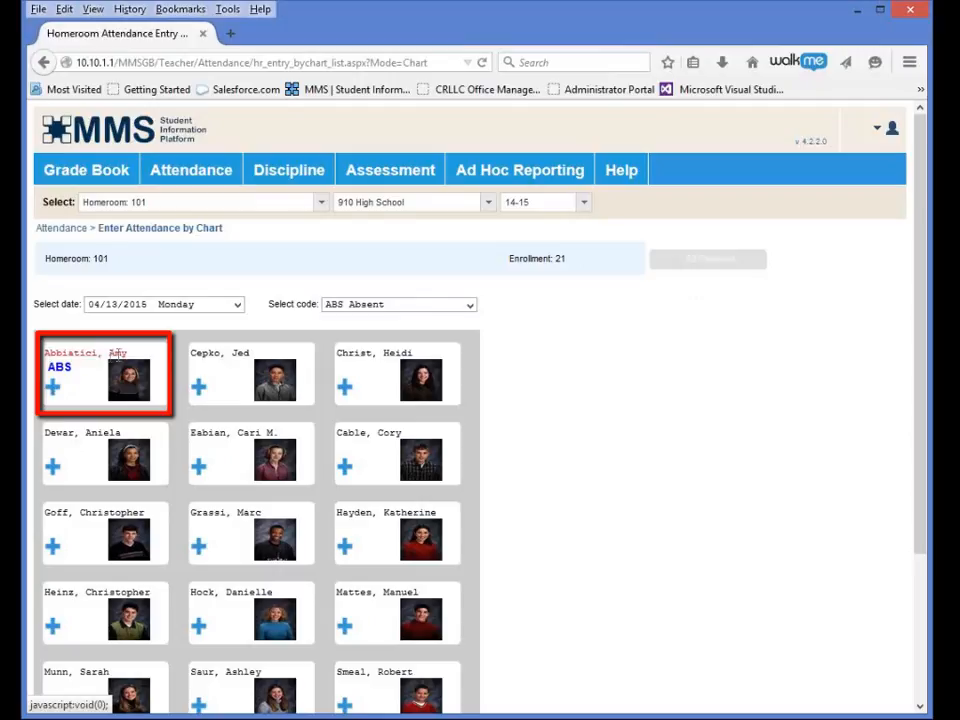
Step: Keep 04/13/2015 as the homeroom attendance date, and open and close a print preview of the attendance chart
click(177, 305)
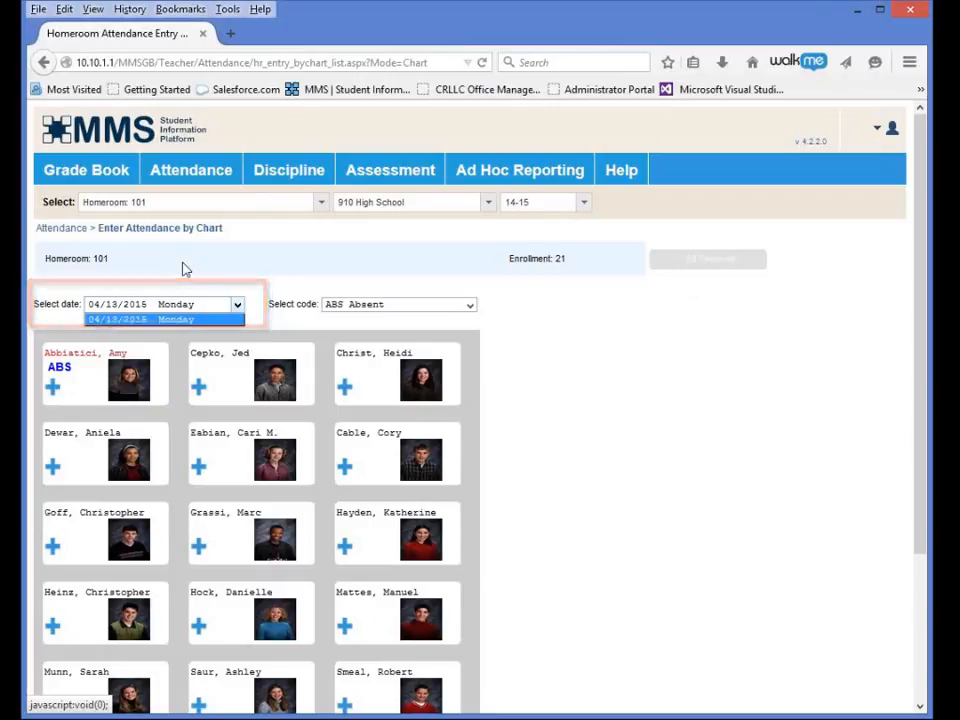
click(195, 320)
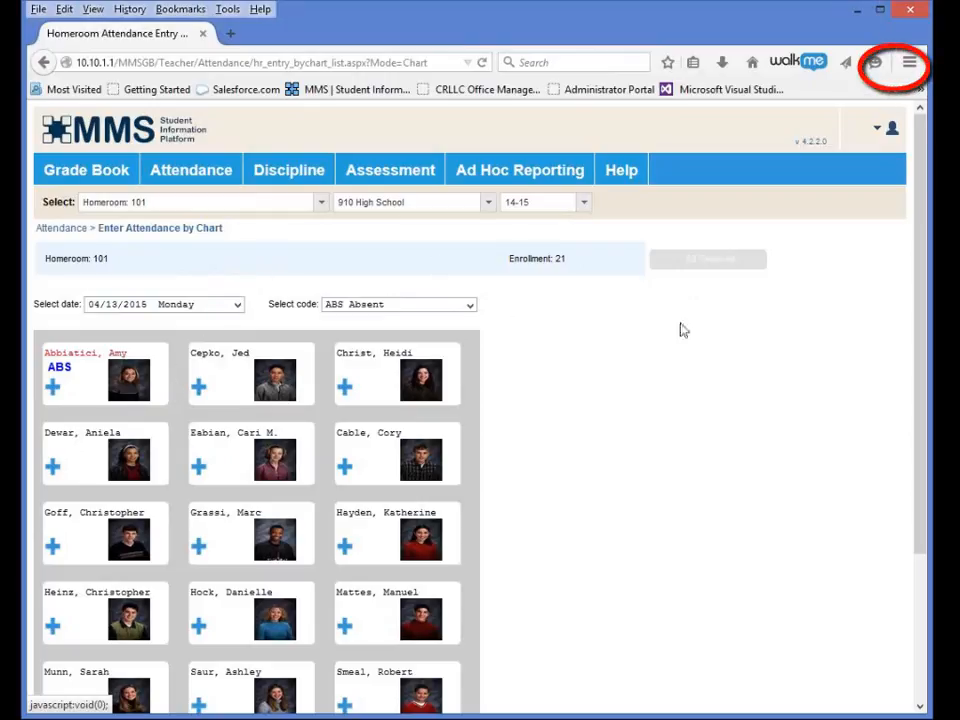
click(910, 63)
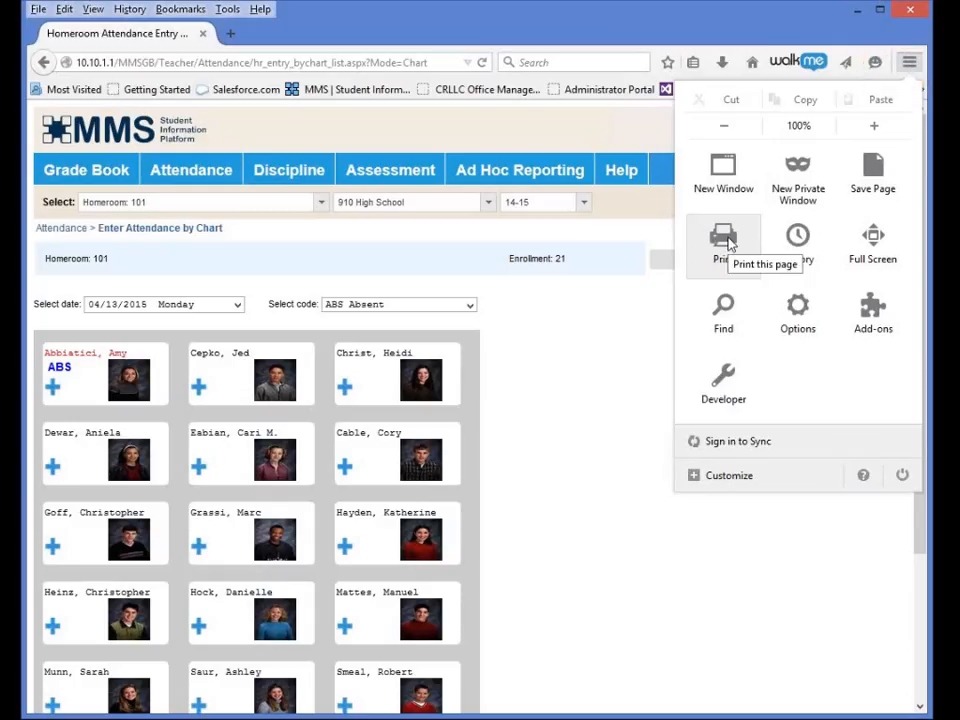
click(727, 240)
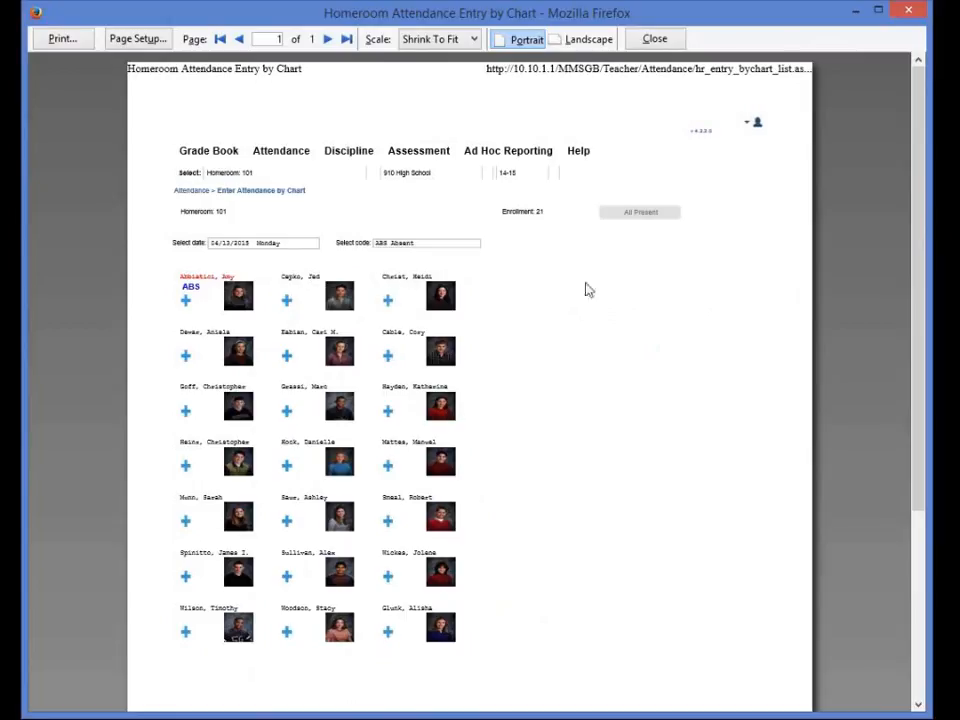
click(668, 42)
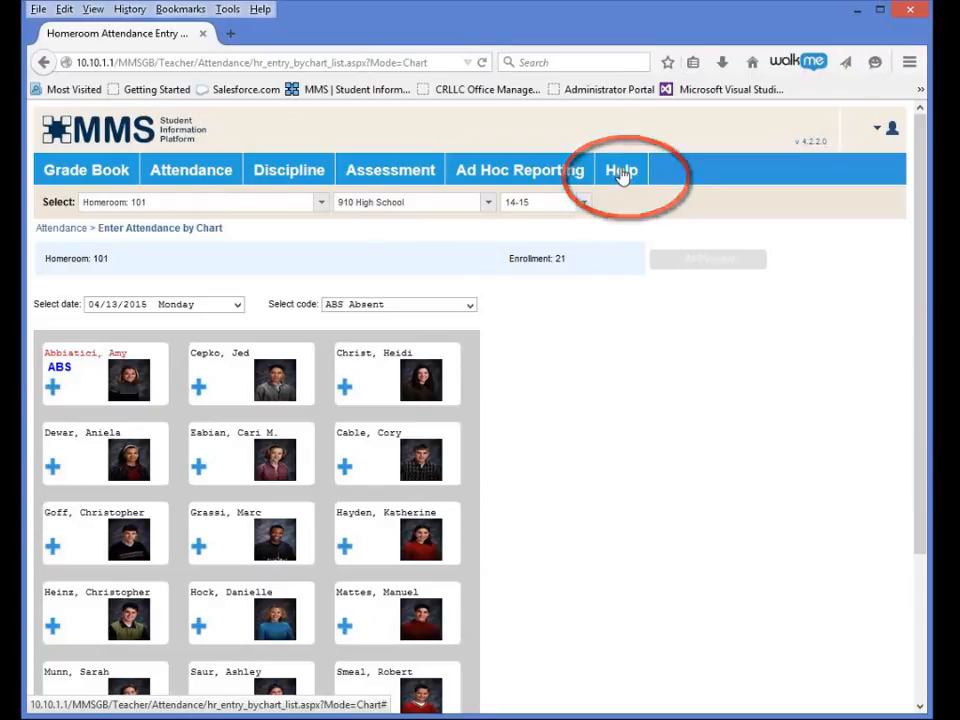
Step: Switch to class 230/01 PRE-CALCULUS H and mark the student in the second seat of the second row with code A Absent
click(297, 206)
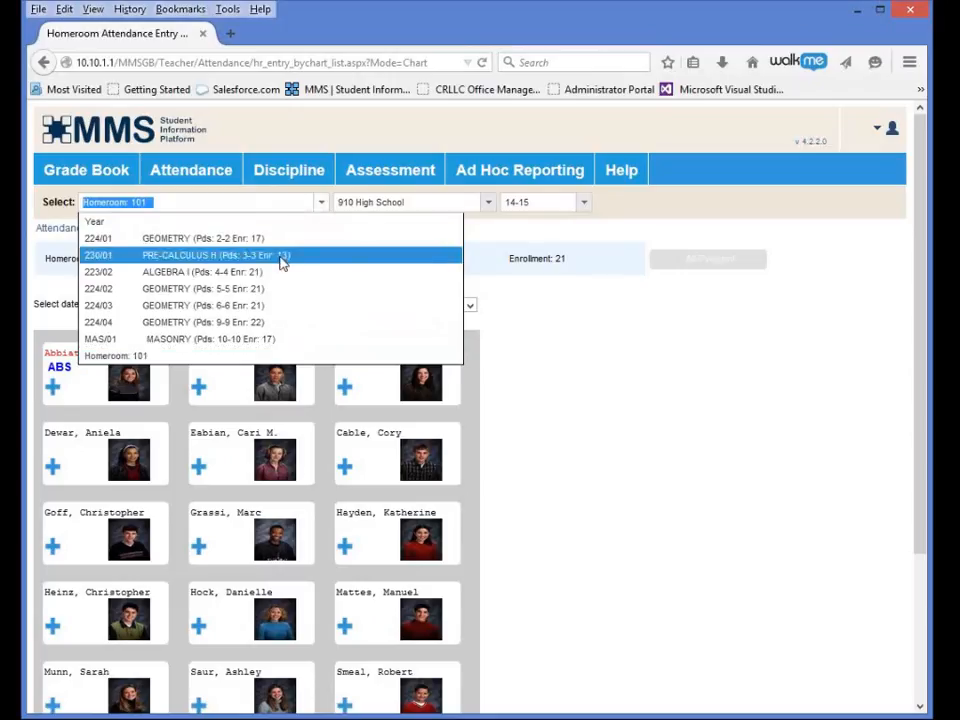
click(282, 258)
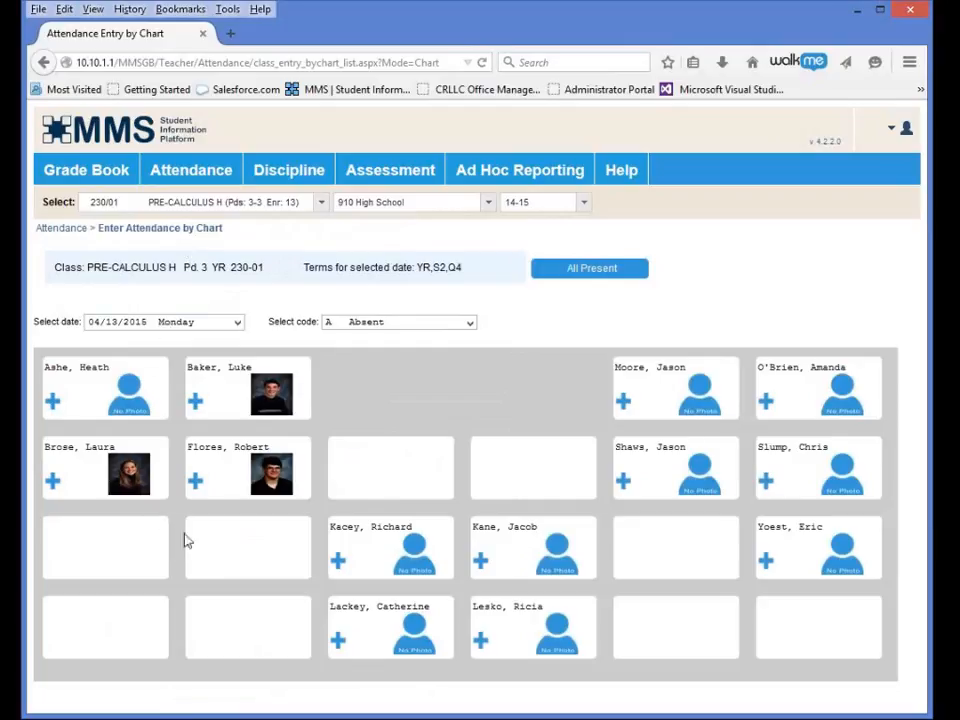
click(388, 324)
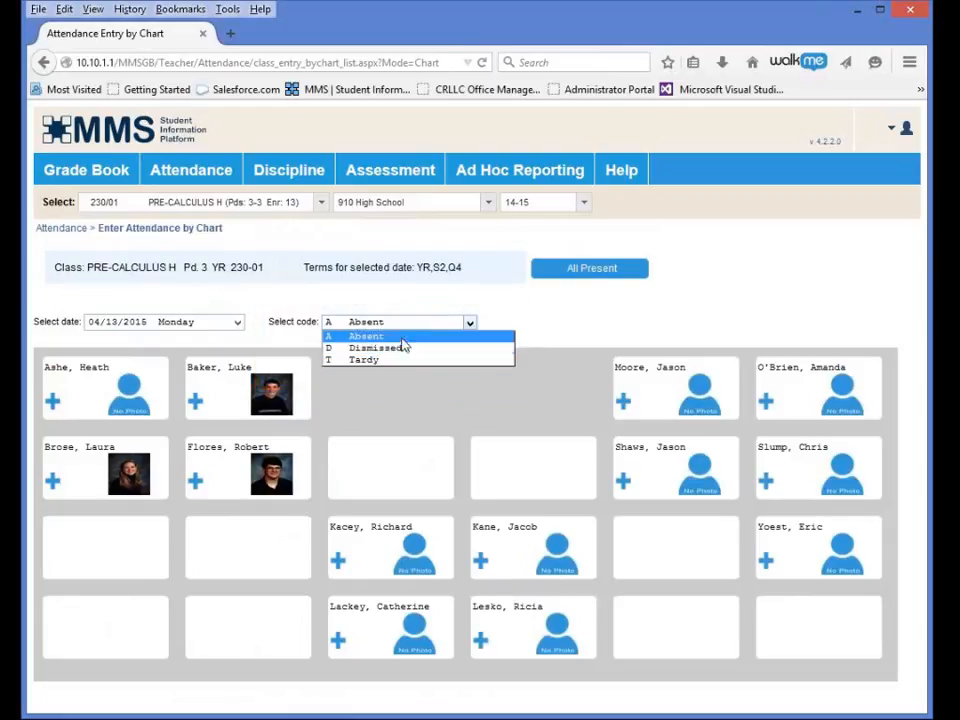
click(403, 340)
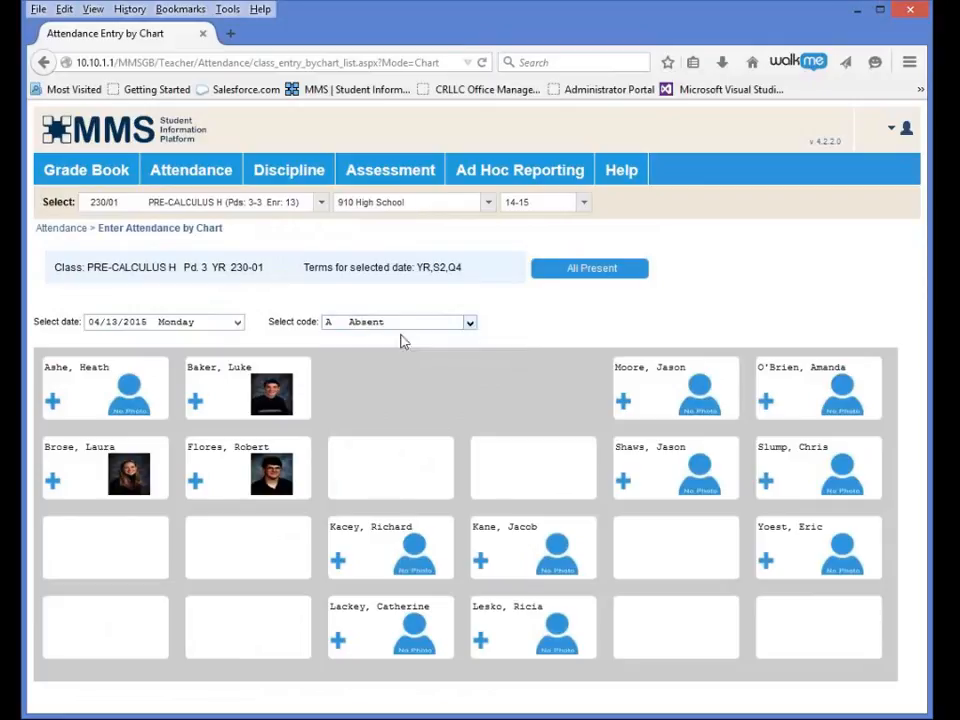
click(196, 483)
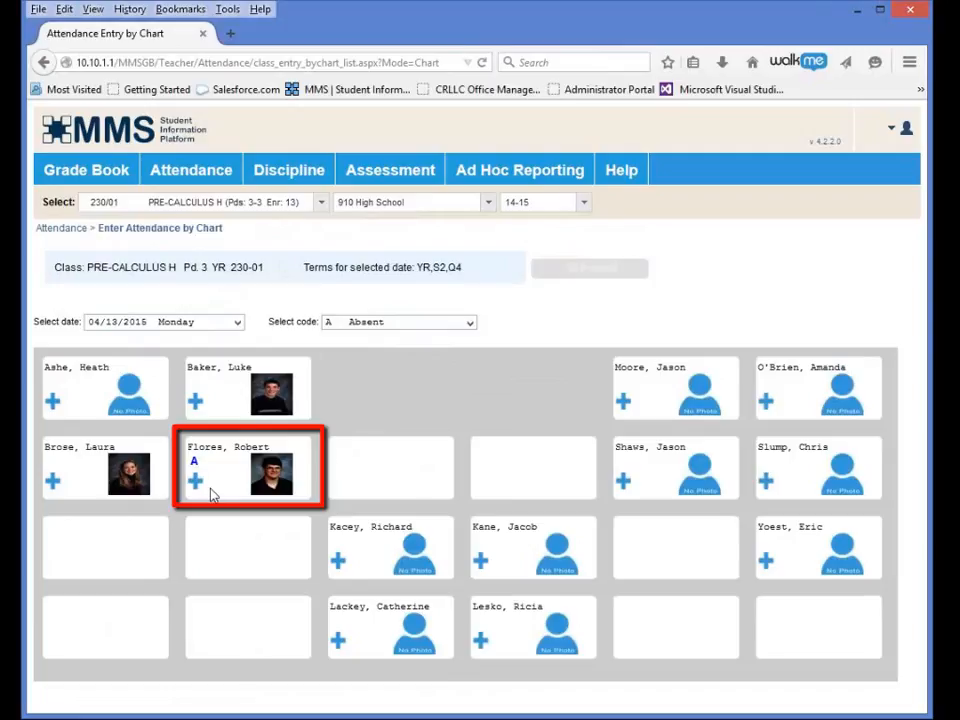
Step: Choose the code D Dismissed and mark the student in the fifth position of the first row with it
click(398, 322)
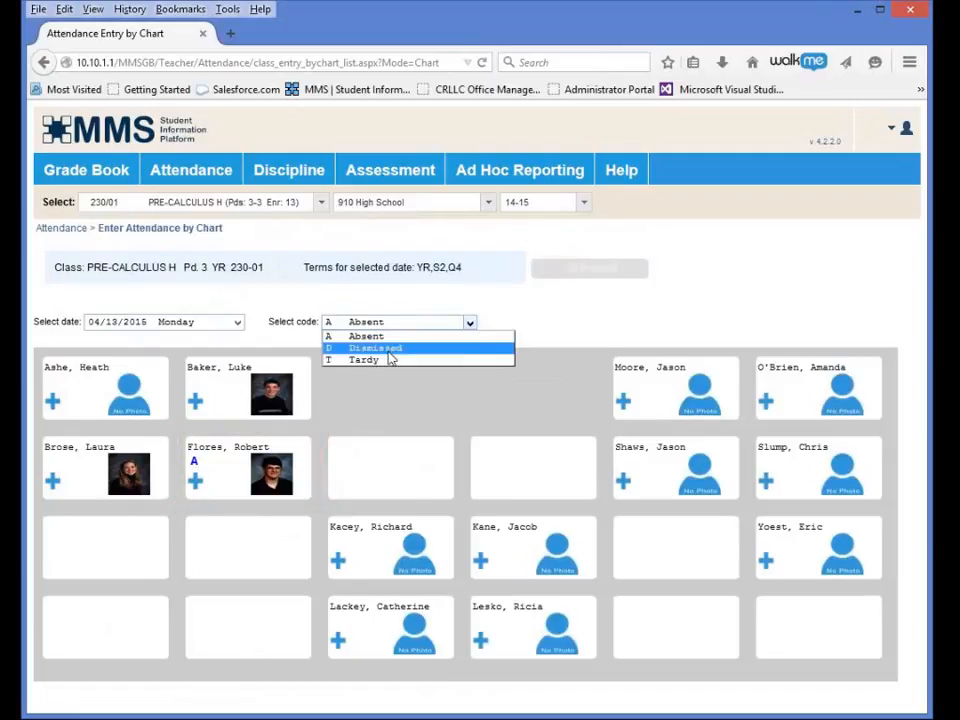
click(389, 349)
click(622, 401)
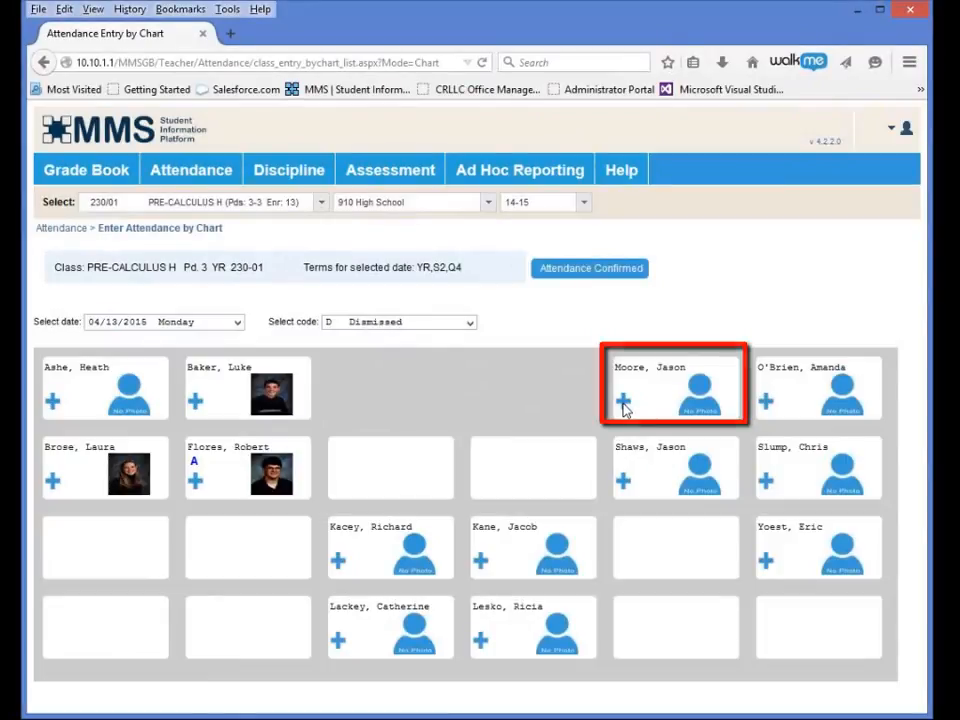
click(622, 401)
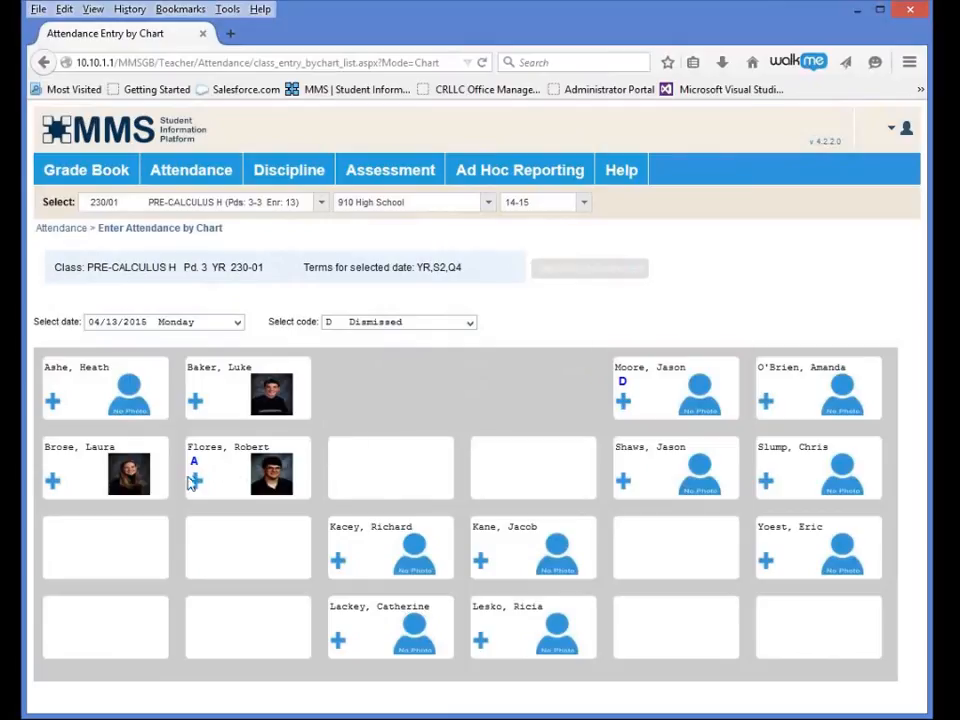
Step: Choose the code A Absent and clear the absence mark from the student in the second seat of the second row
click(382, 326)
click(404, 337)
click(564, 272)
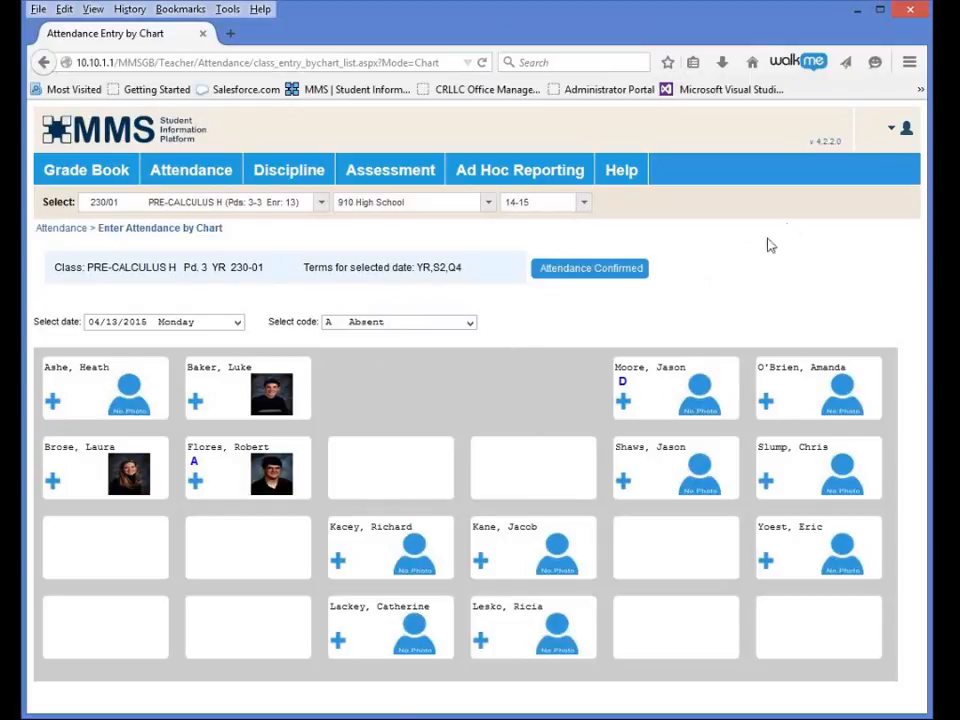
click(889, 128)
click(195, 482)
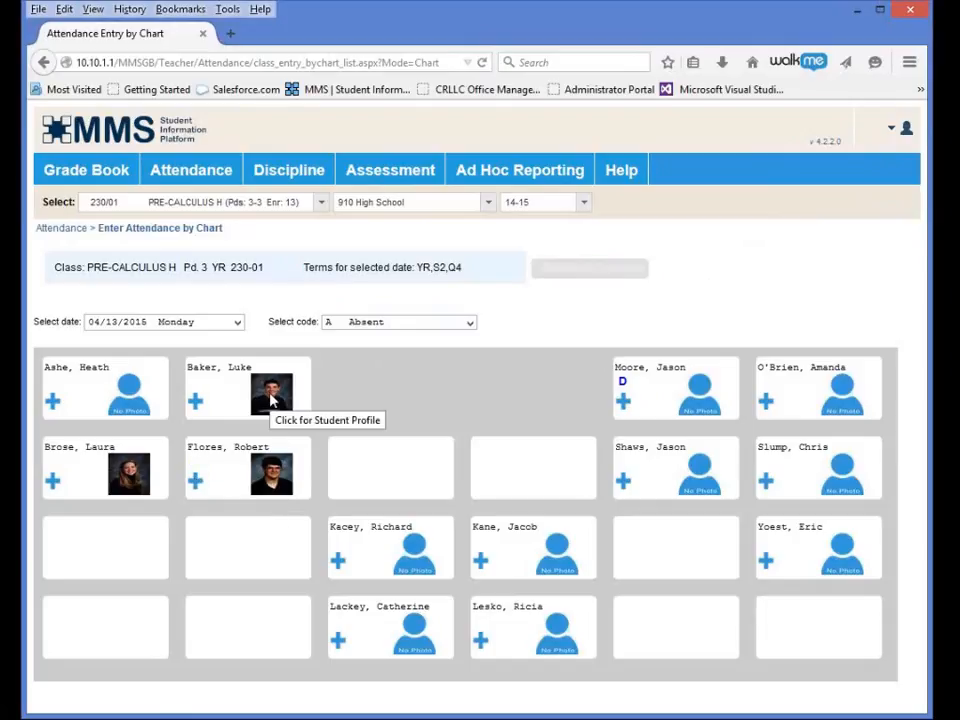
Step: View the profile of the student in the second seat of the first row and close it
click(270, 400)
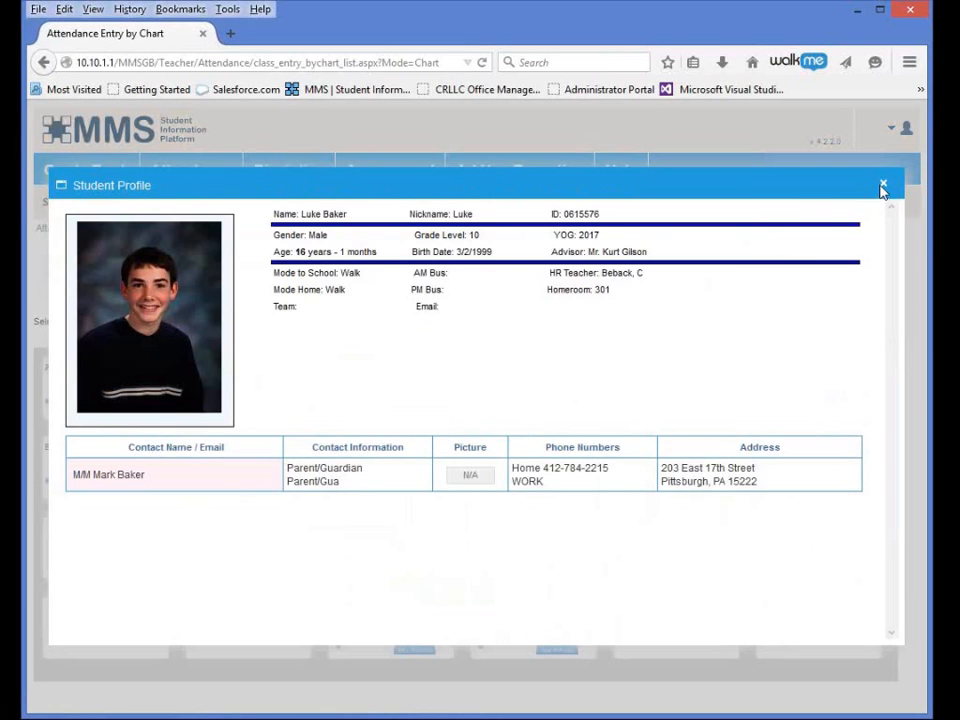
click(883, 187)
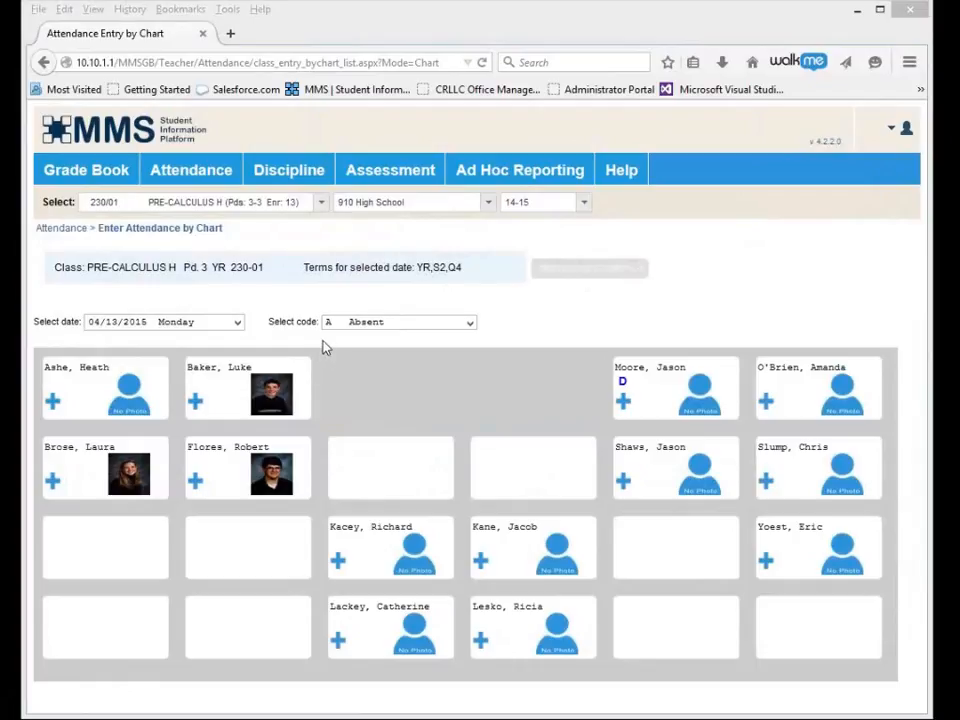
mouse_move(222, 184)
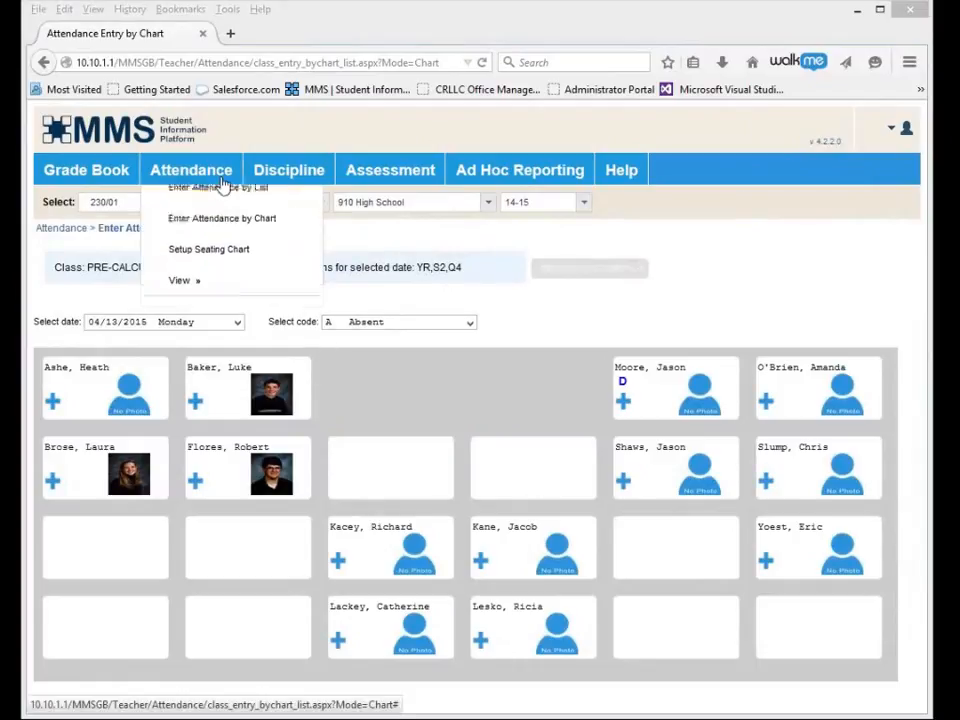